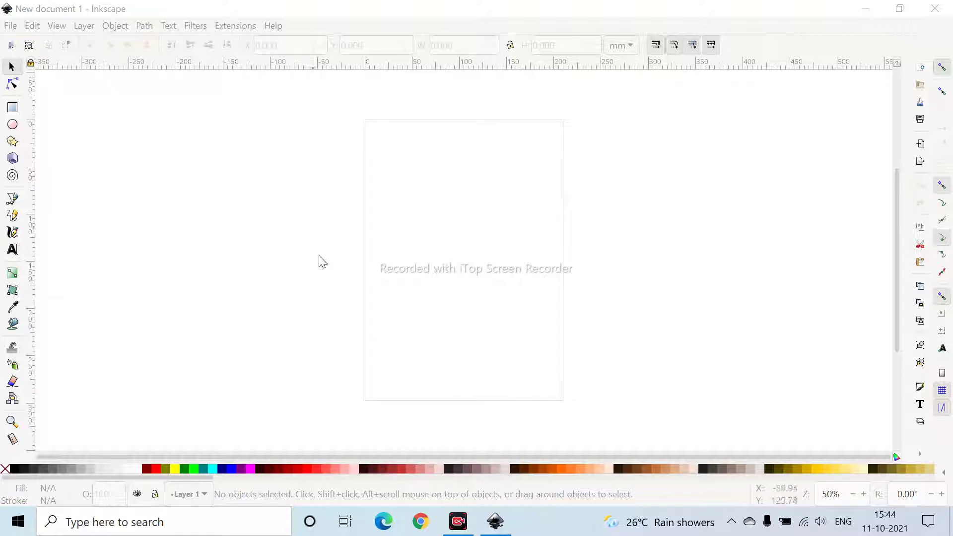
Create a new document from the Blank Page template at A4 size in landscape orientation.
click(13, 30)
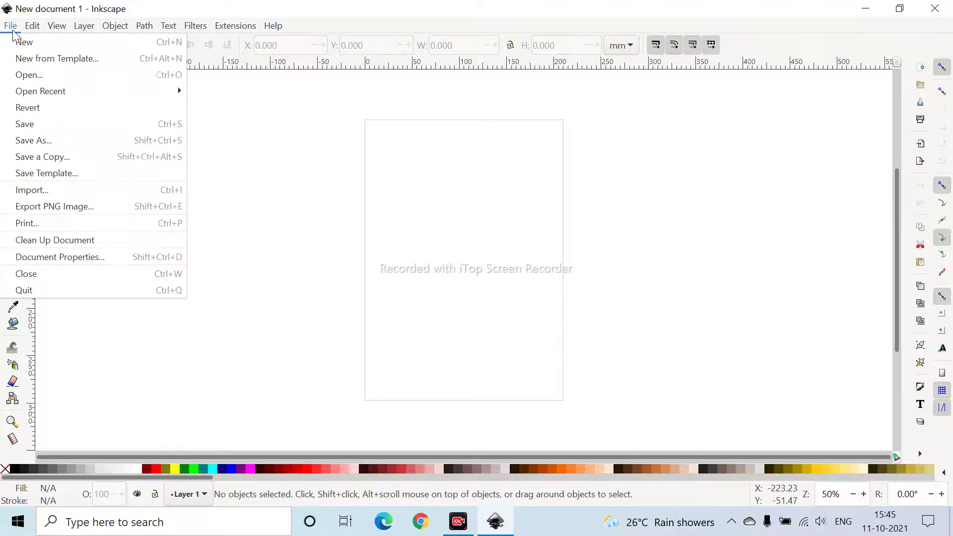
click(41, 59)
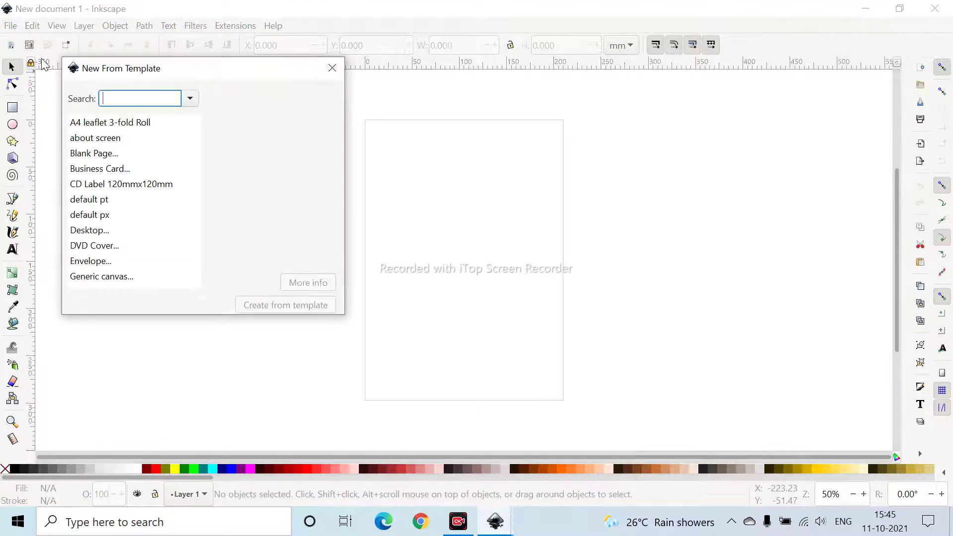
click(104, 154)
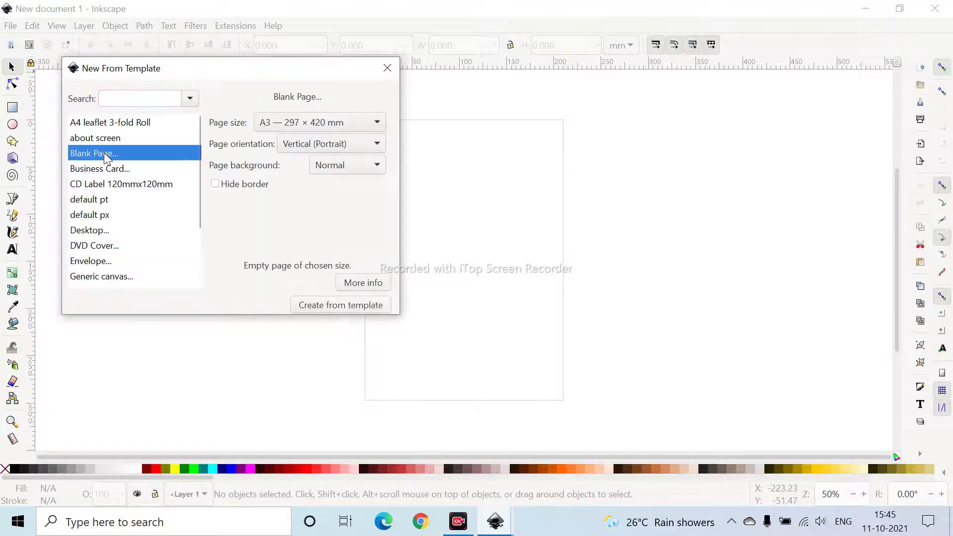
click(293, 122)
click(297, 143)
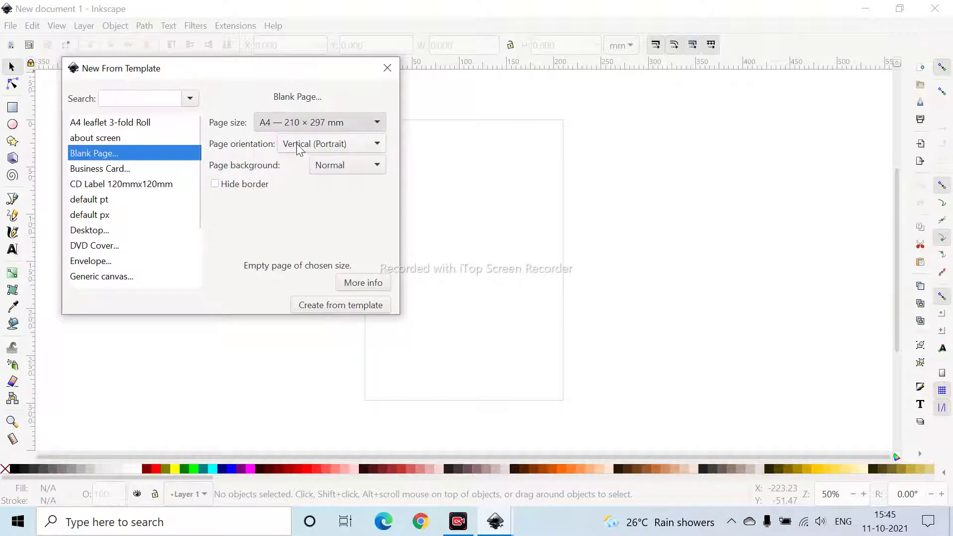
click(300, 148)
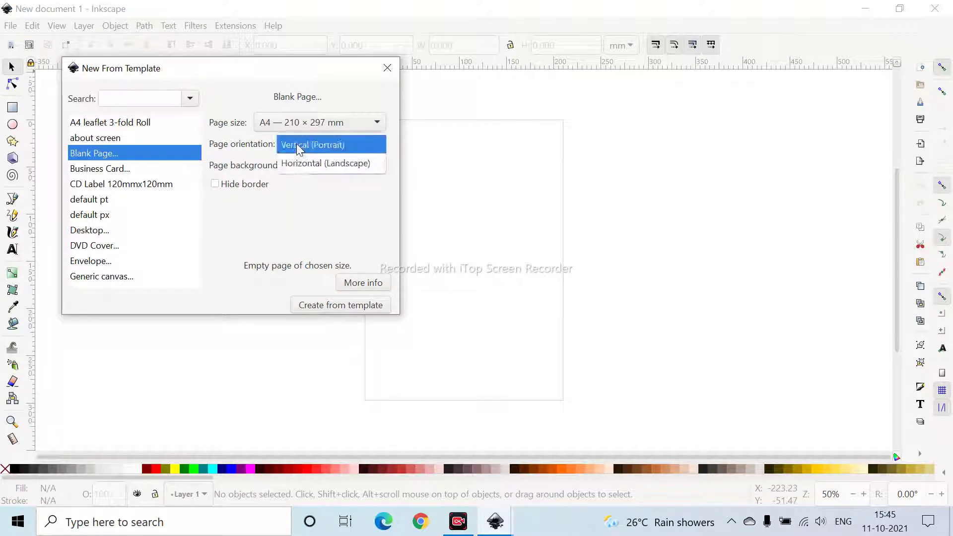
click(300, 163)
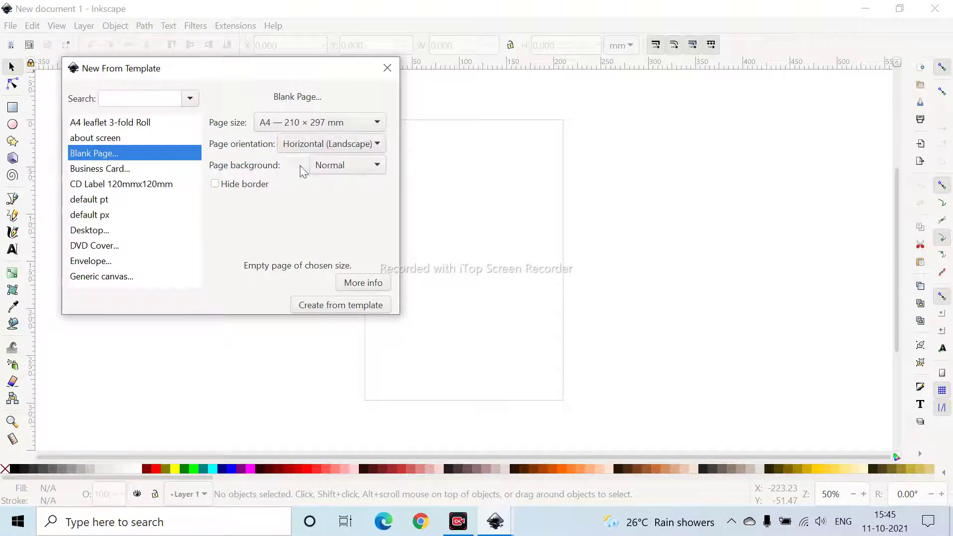
click(332, 306)
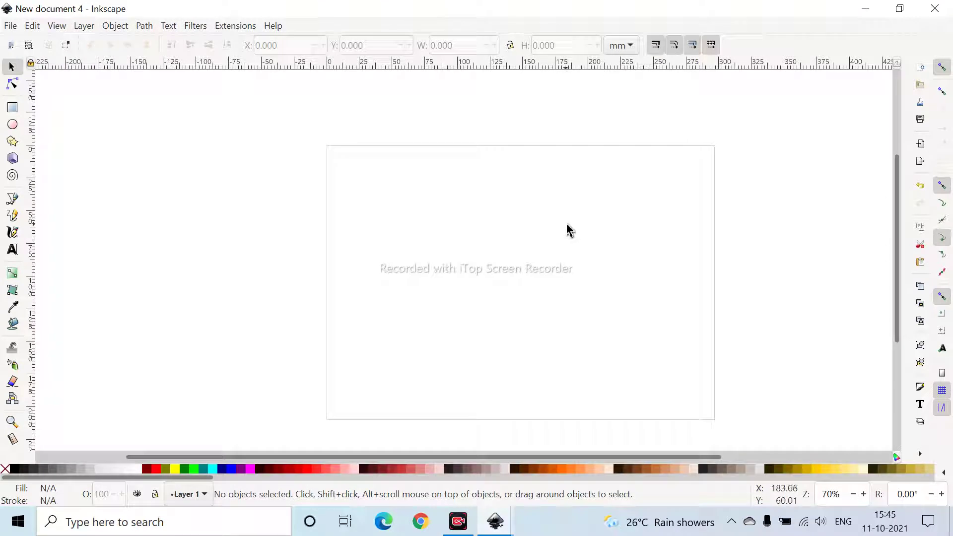
Zoom out step by step until the view reads 50% around the blank page.
click(852, 496)
click(851, 502)
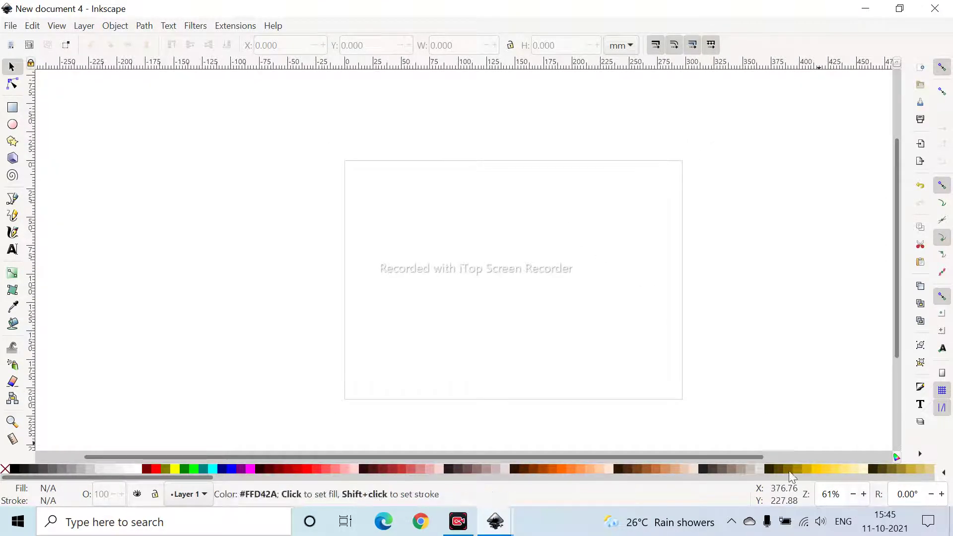
click(855, 502)
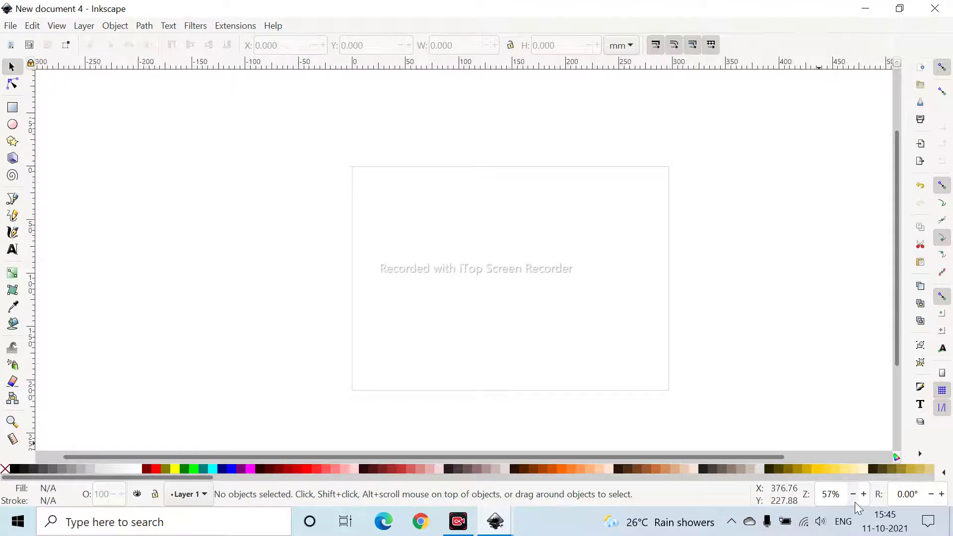
click(855, 502)
click(855, 502)
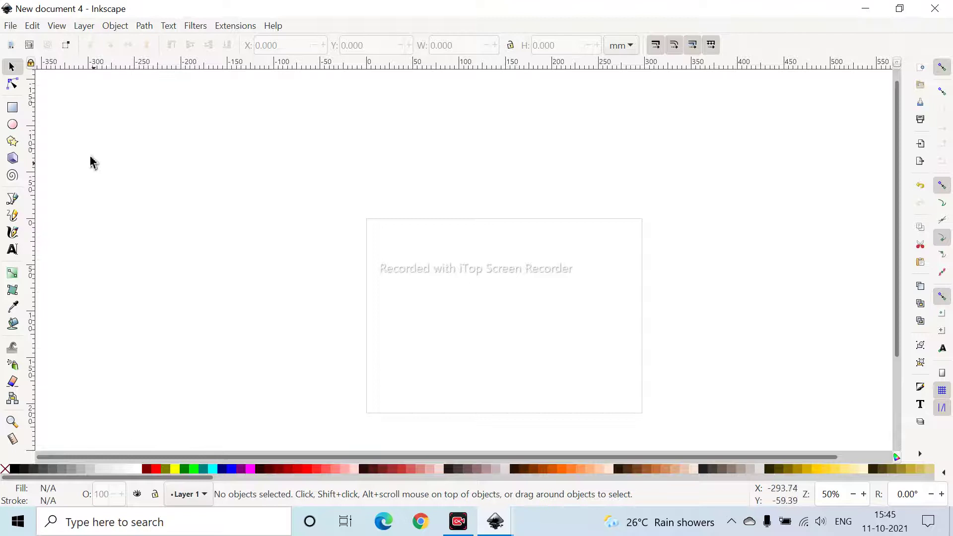
Draw a yellow 298.020 by 211.877 mm rectangle spanning the whole page.
click(13, 110)
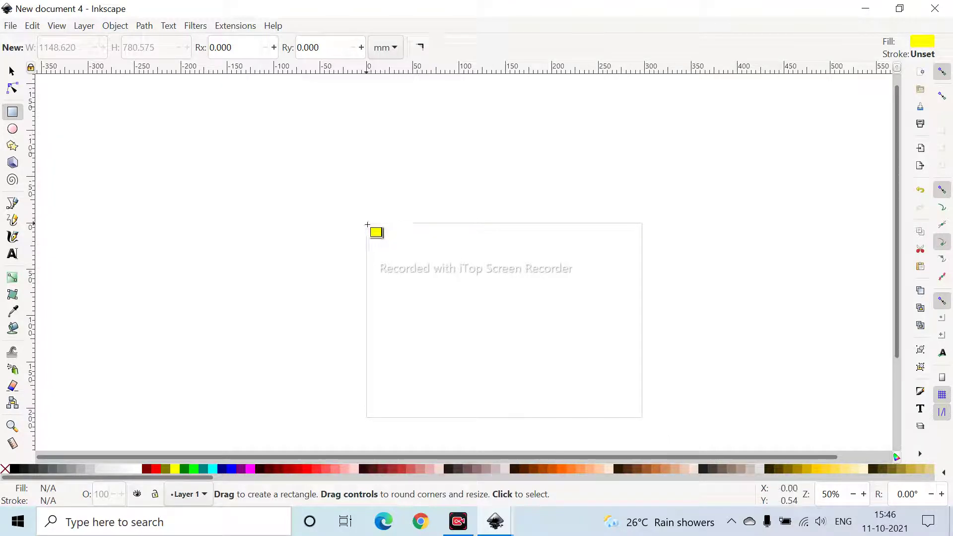
drag(367, 225, 644, 421)
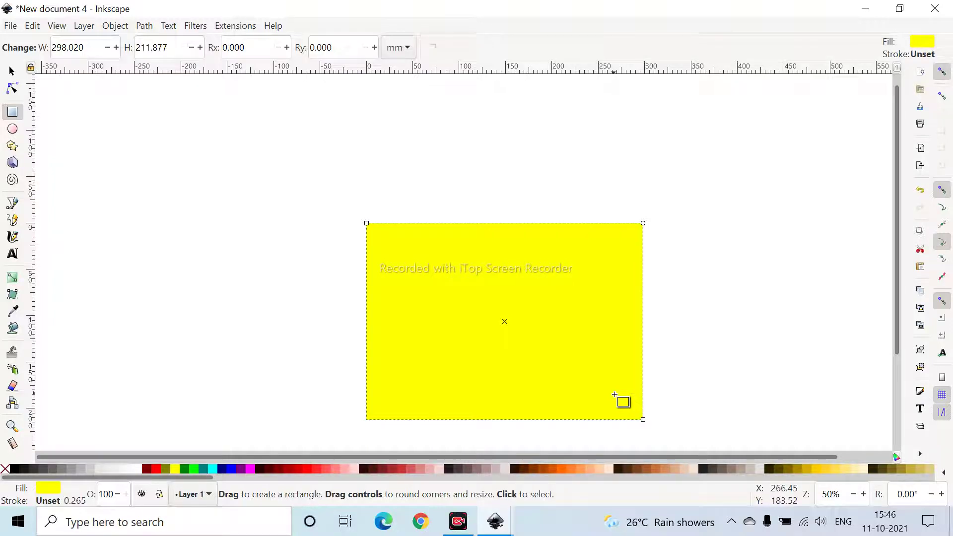
scroll(614, 395, up, 2)
scroll(615, 394, down, 2)
scroll(899, 316, down, 1)
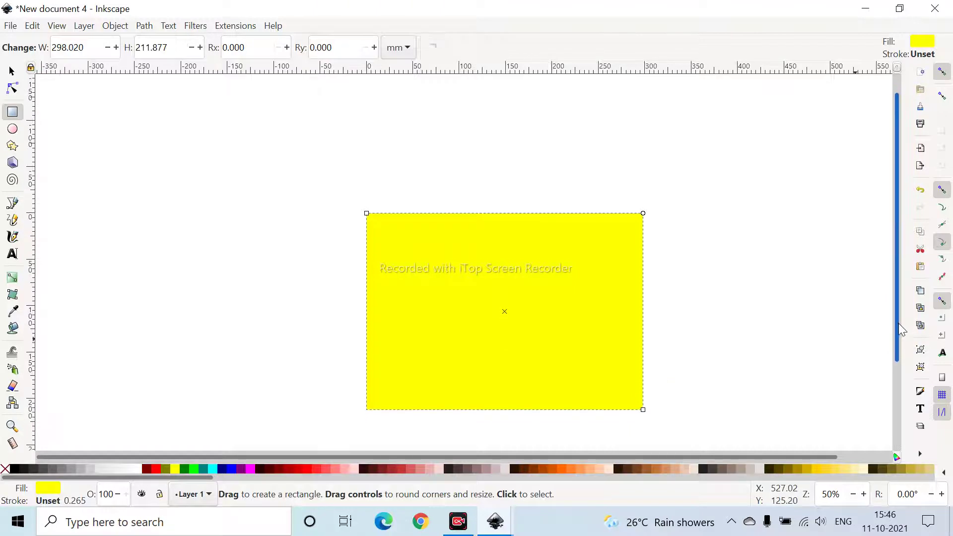
scroll(898, 324, up, 1)
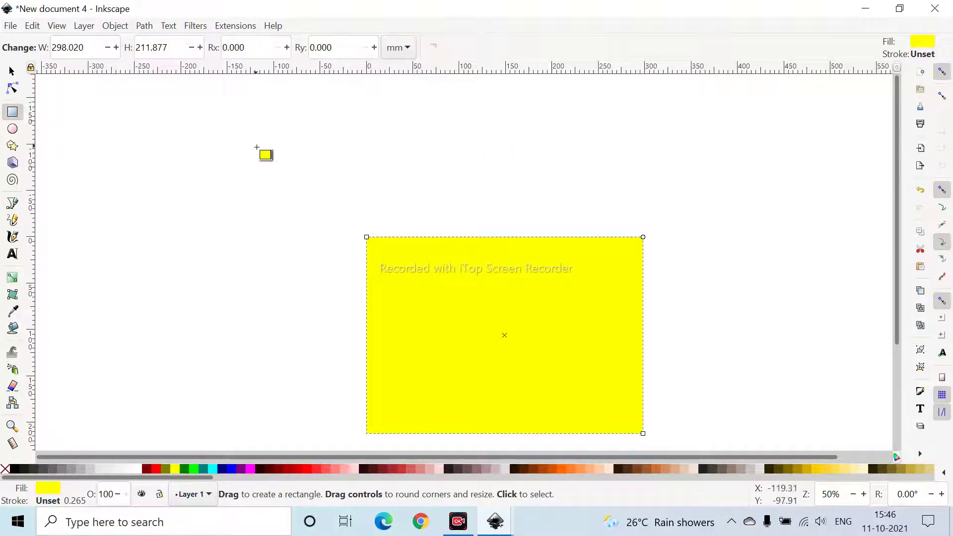
Draw a large 3-corner polygon triangle above the rectangle for the roof.
click(12, 149)
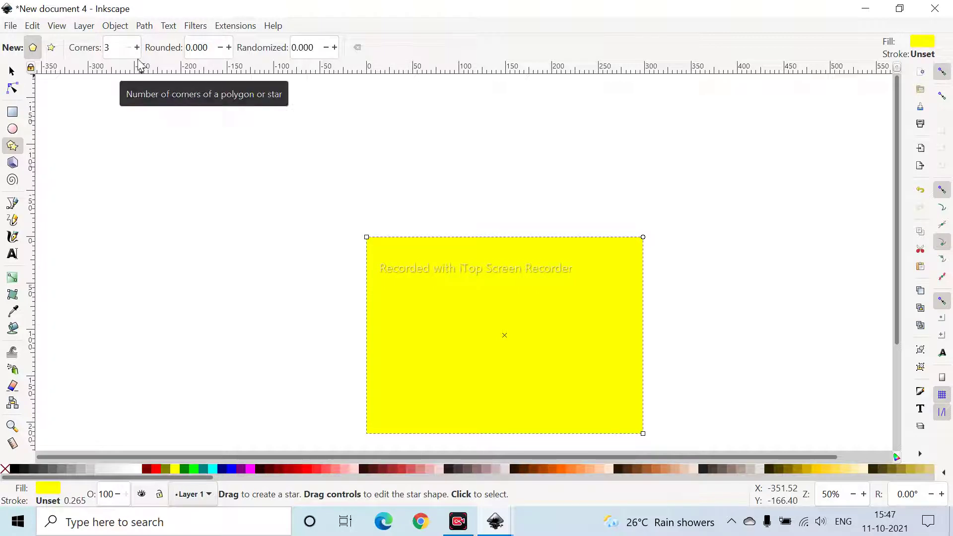
click(136, 49)
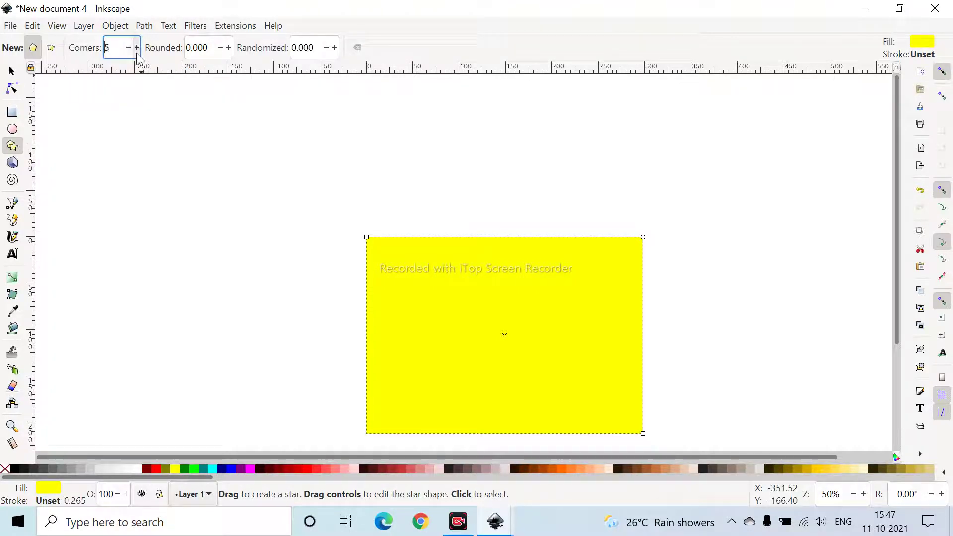
click(129, 49)
click(130, 49)
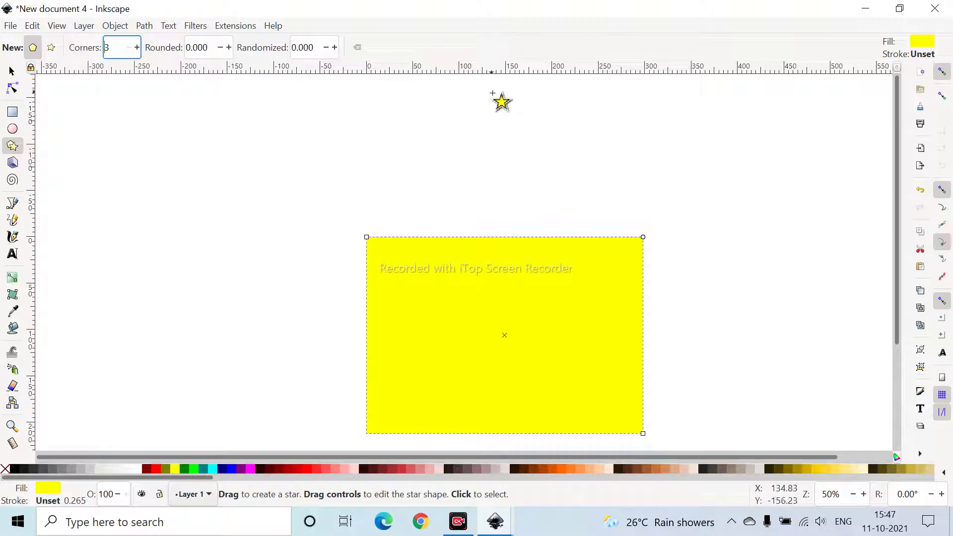
drag(493, 94, 483, 134)
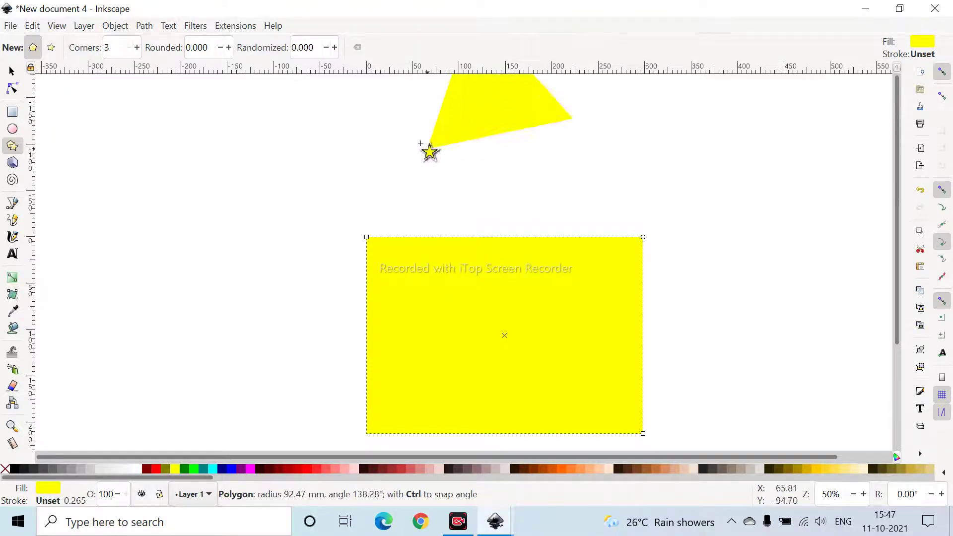
drag(420, 144, 341, 187)
scroll(705, 308, up, 6)
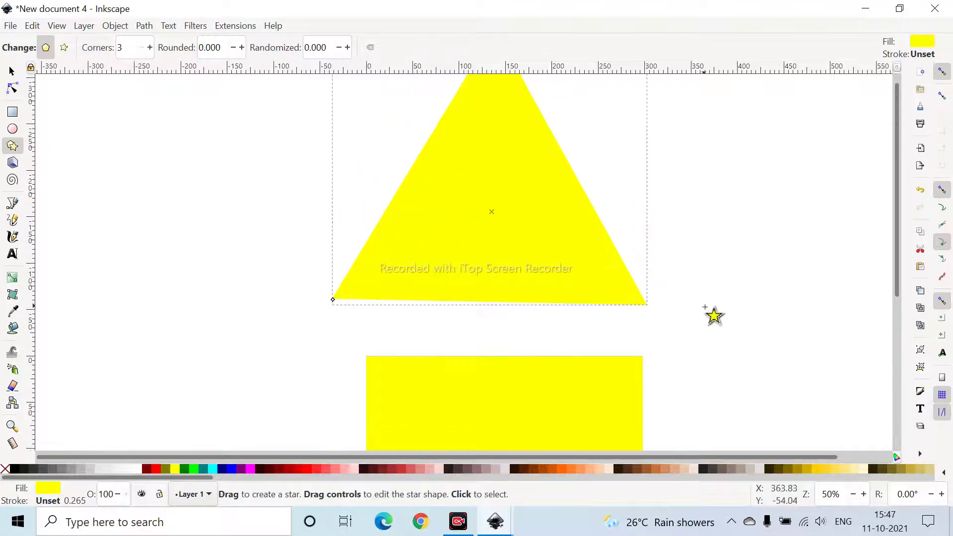
scroll(705, 307, up, 6)
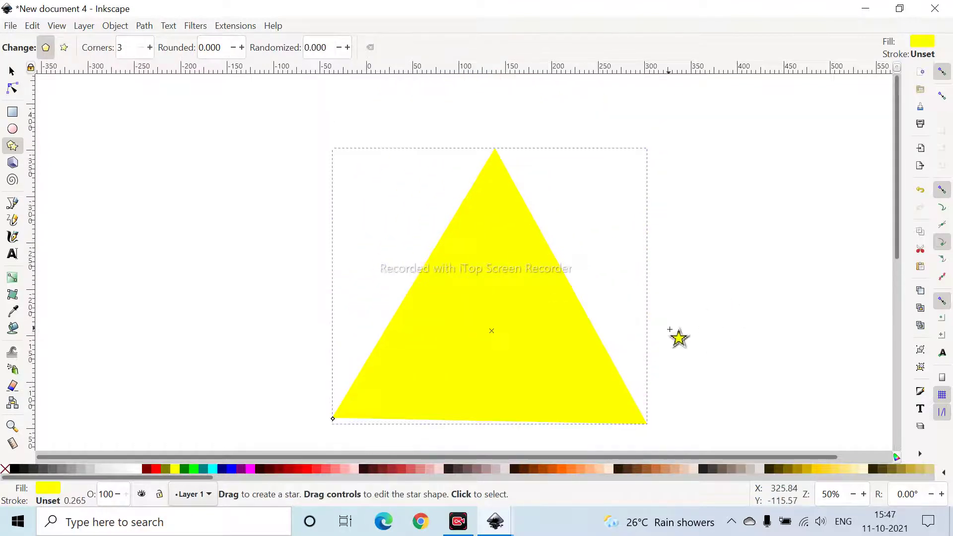
Move the triangle up and left and fill it orange.
click(11, 72)
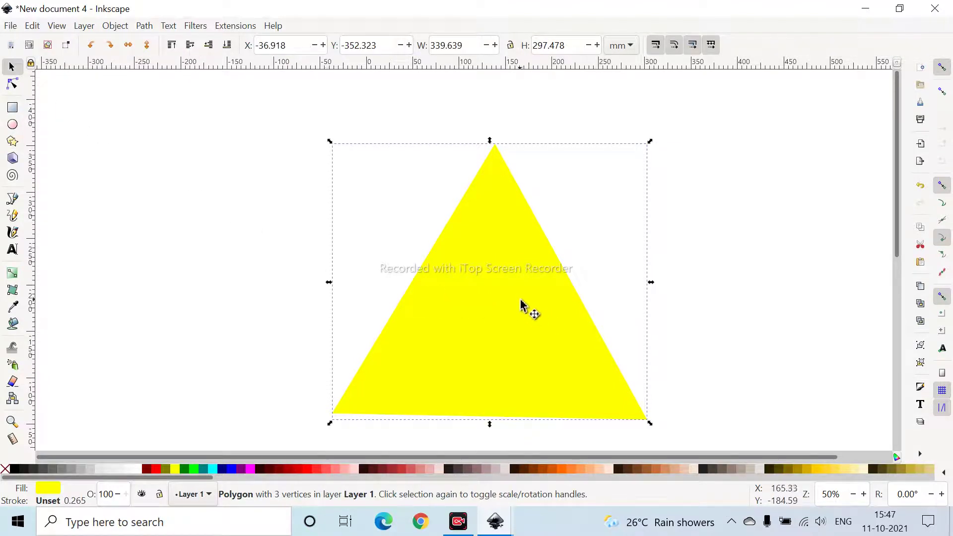
drag(521, 300, 309, 253)
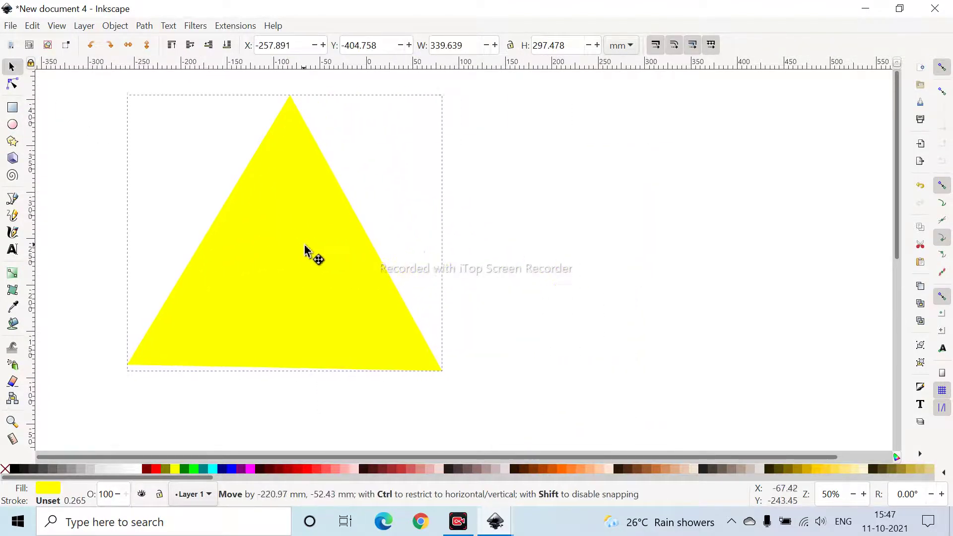
click(251, 469)
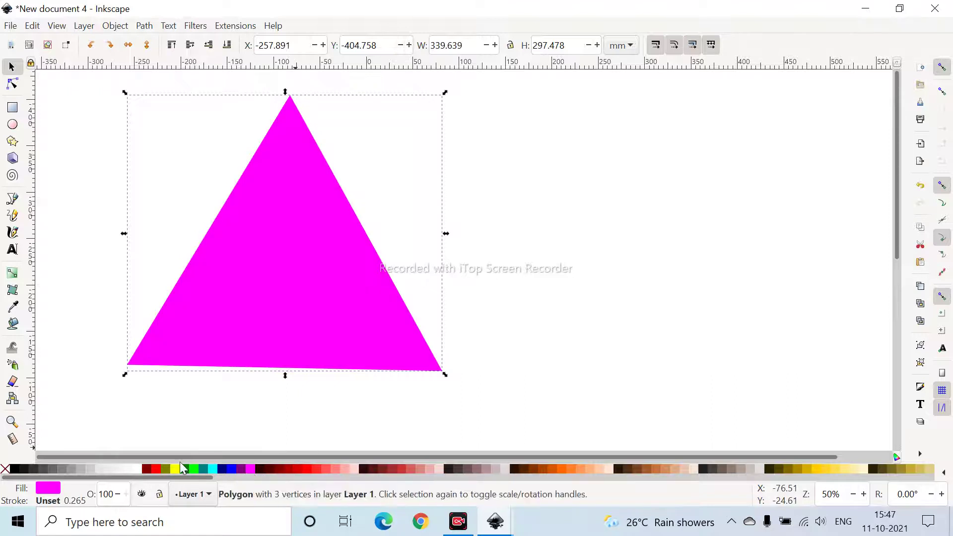
click(561, 469)
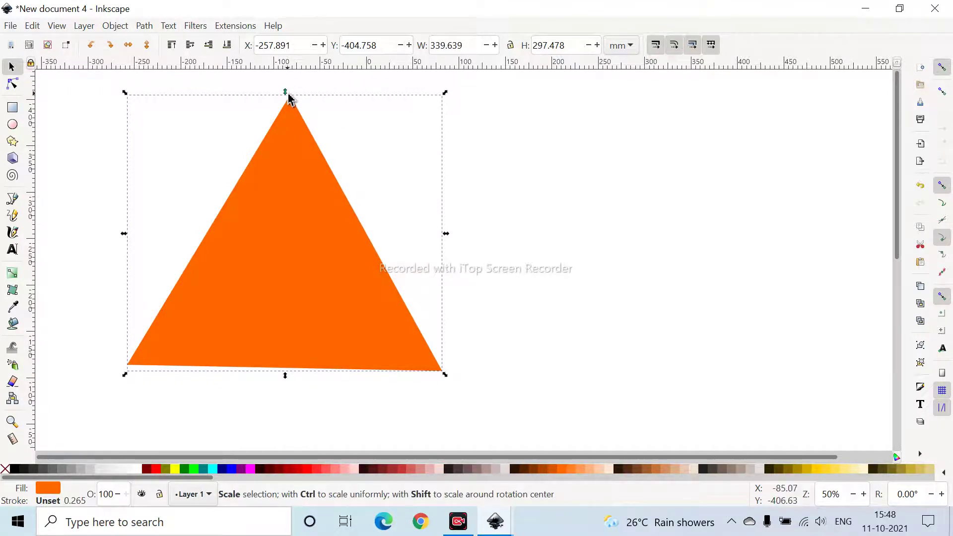
Flatten the triangle to about 334.855 by 167.893 mm, with a slight rotation.
drag(286, 96, 286, 180)
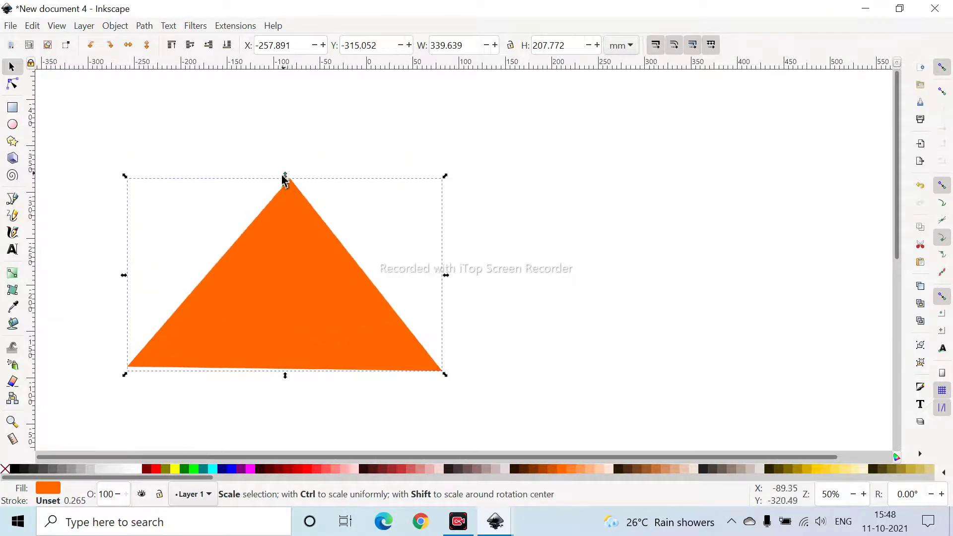
click(269, 234)
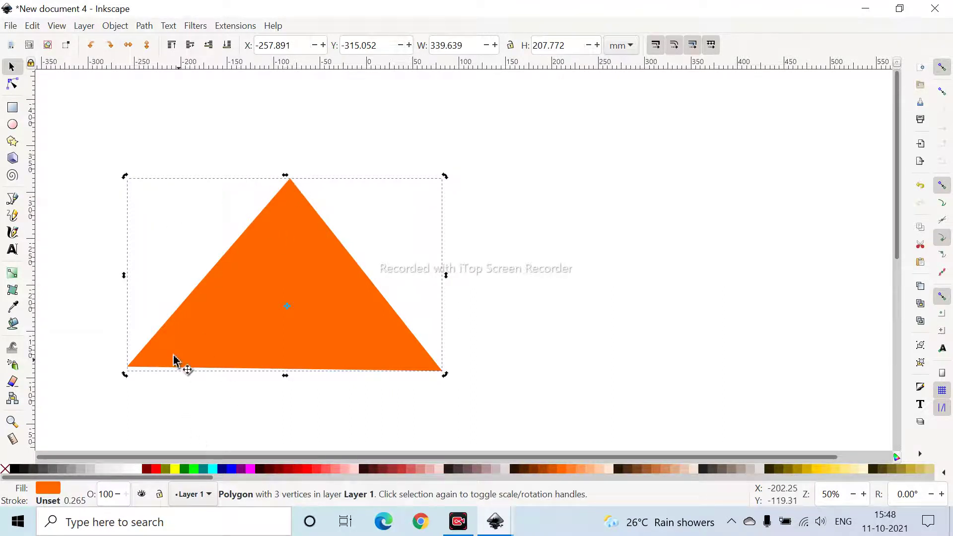
drag(125, 375, 133, 380)
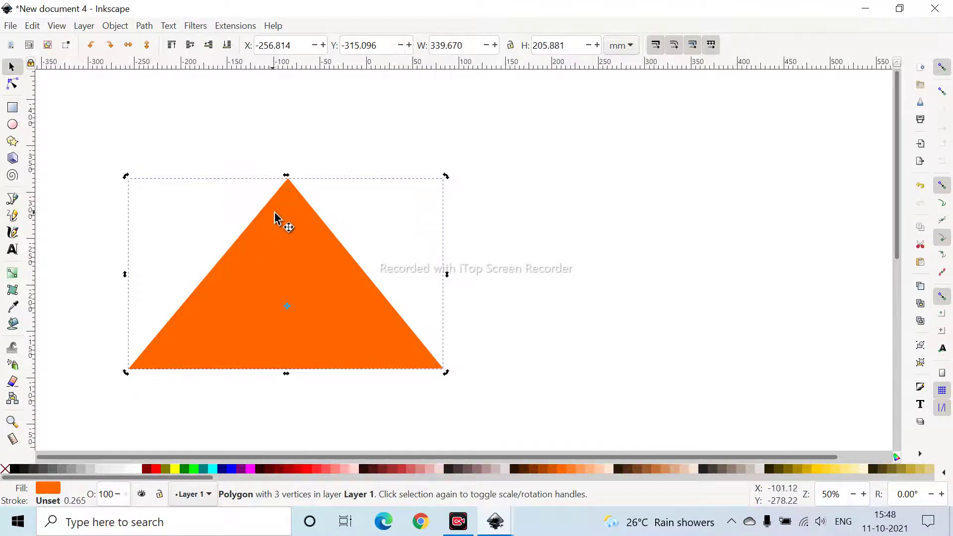
click(270, 233)
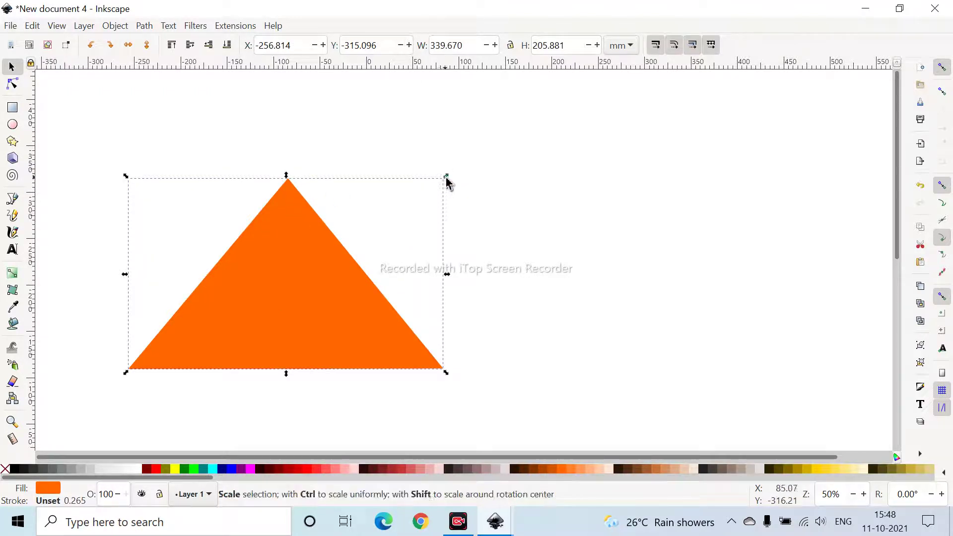
drag(447, 179, 442, 213)
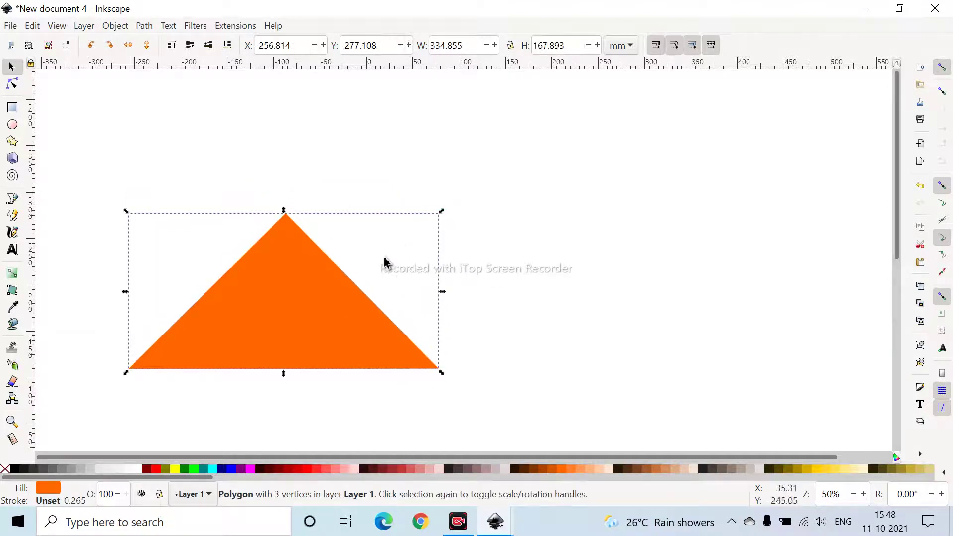
Drag the orange triangle onto the top edge of the yellow rectangle.
scroll(326, 278, down, 8)
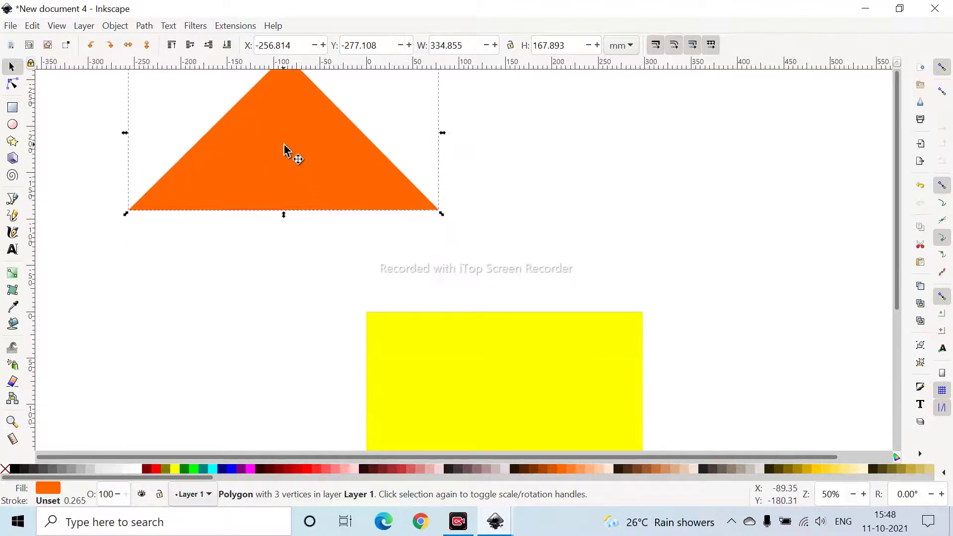
drag(292, 151, 512, 250)
scroll(670, 245, down, 5)
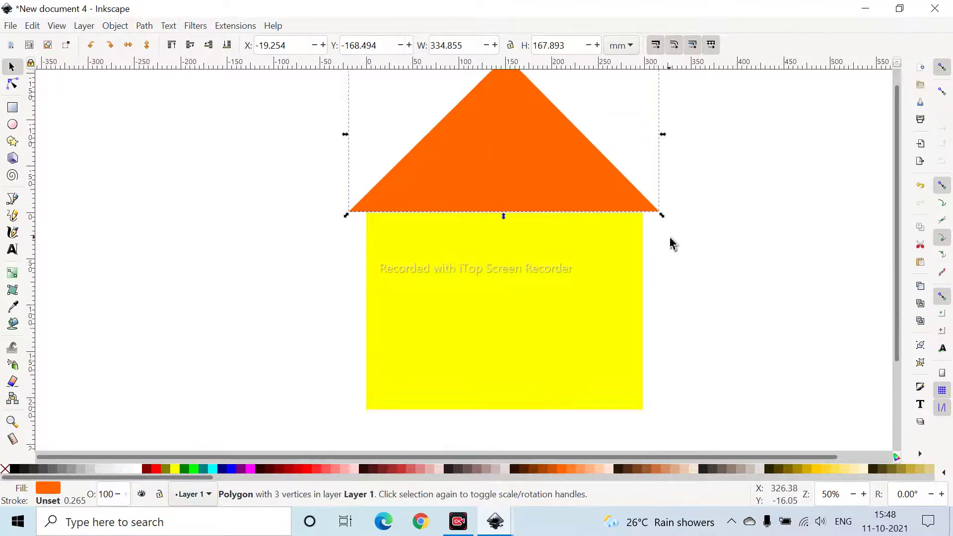
scroll(670, 244, up, 2)
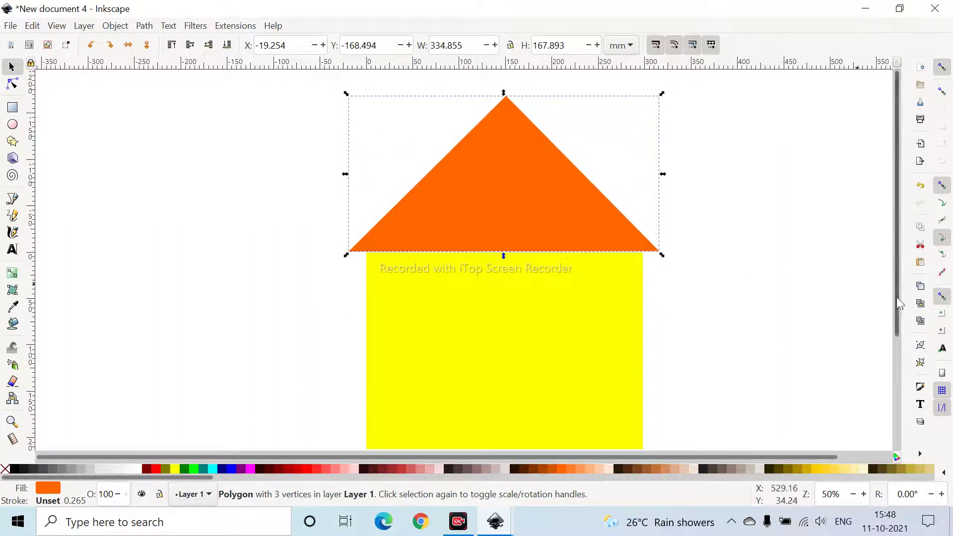
scroll(901, 315, down, 1)
scroll(902, 315, up, 1)
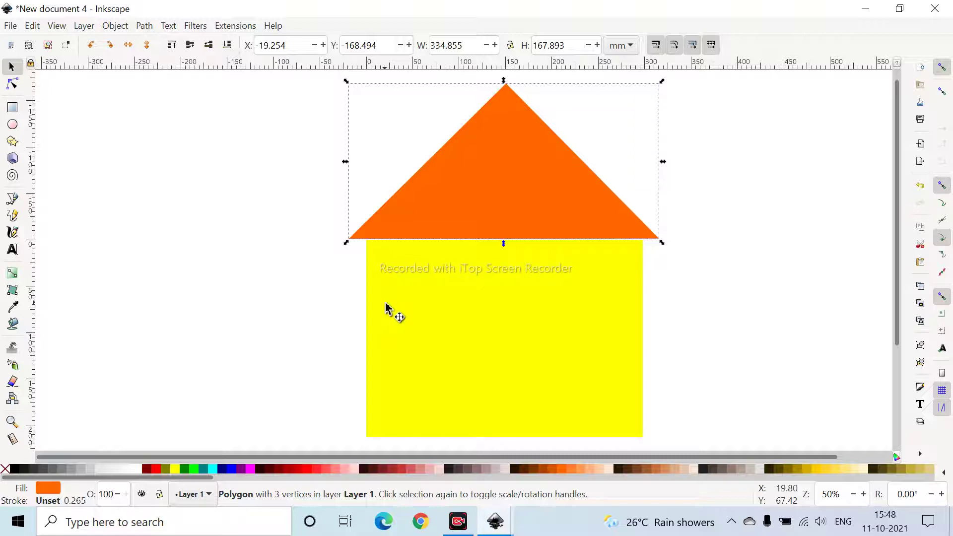
click(14, 108)
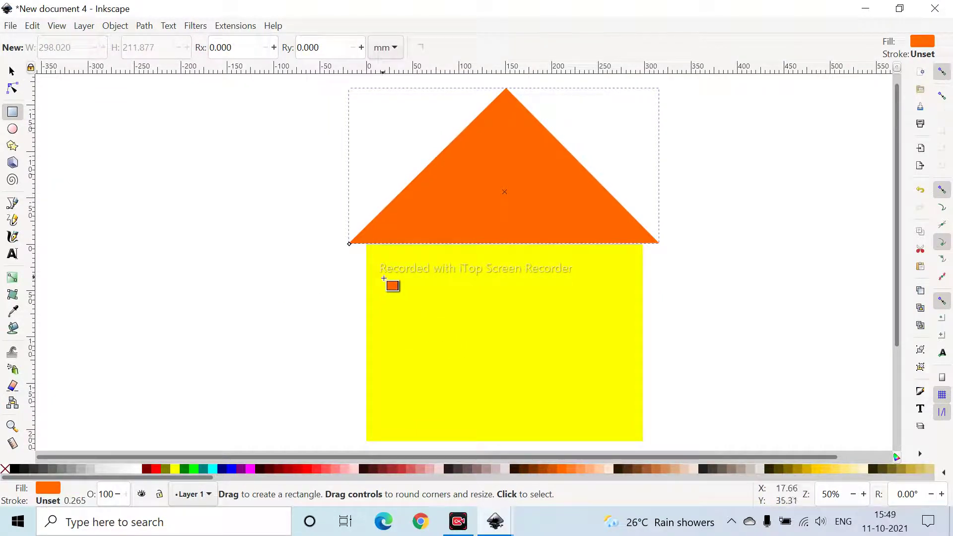
Draw a 62.600 by 64.740 mm square on the wall's upper left and fill it aqua.
drag(383, 278, 448, 339)
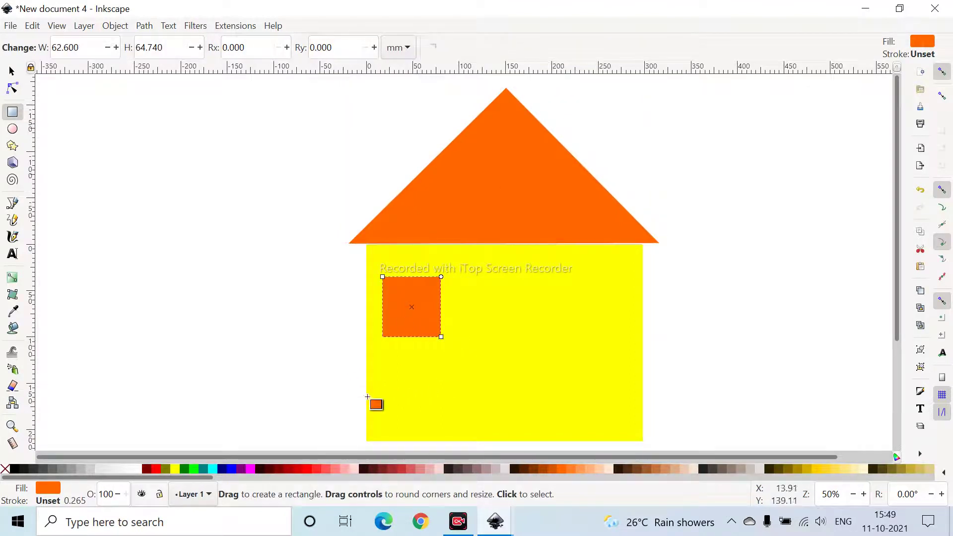
click(213, 470)
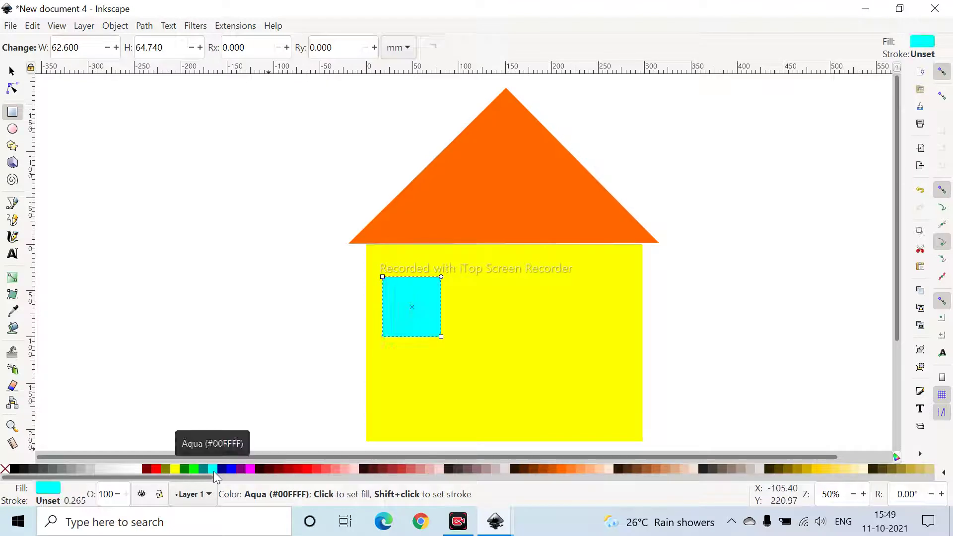
right_click(416, 298)
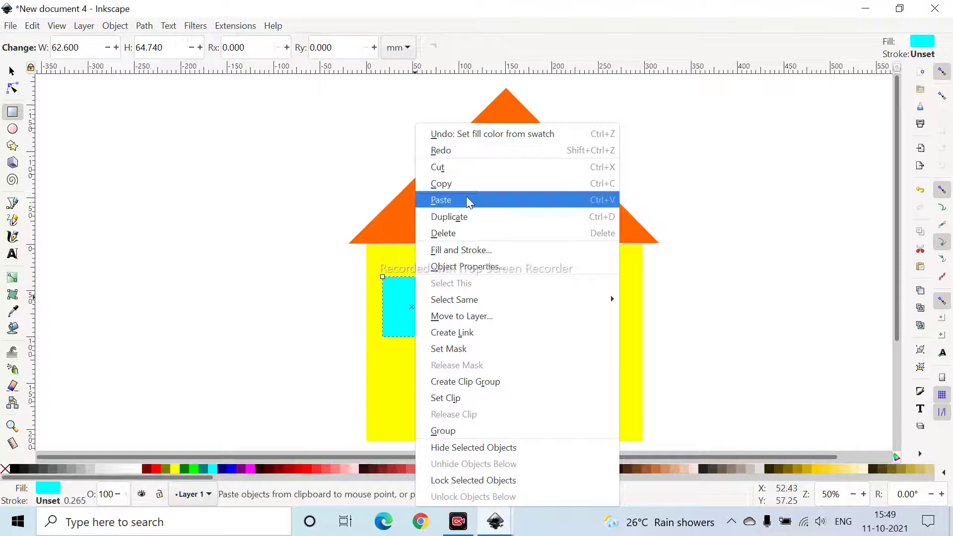
Duplicate the aqua window onto the wall's right side and nudge the roof onto the wall.
click(464, 217)
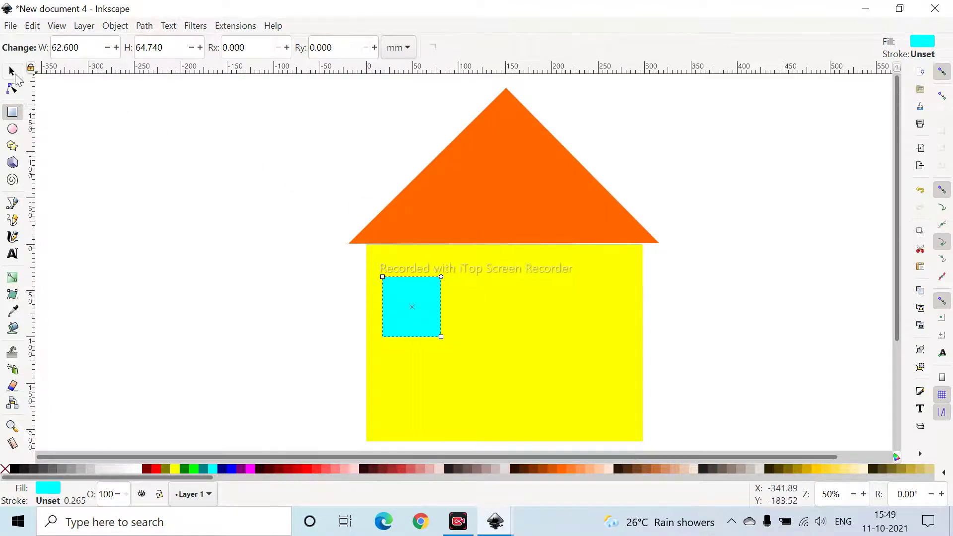
click(13, 72)
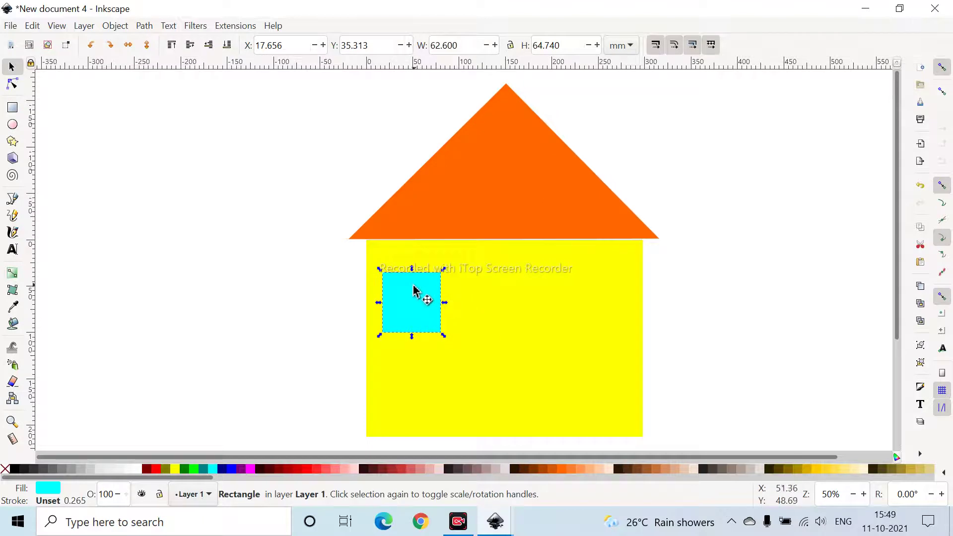
drag(424, 282, 602, 287)
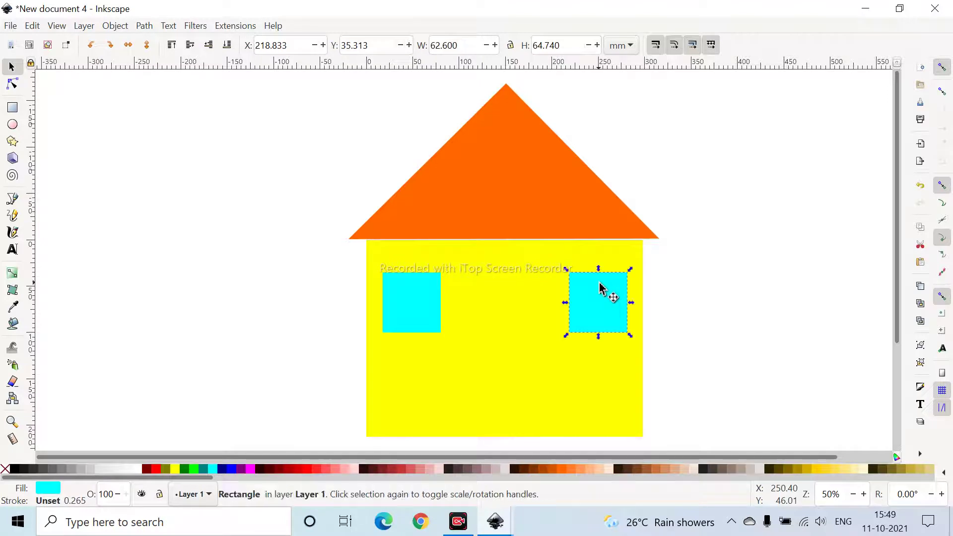
click(525, 188)
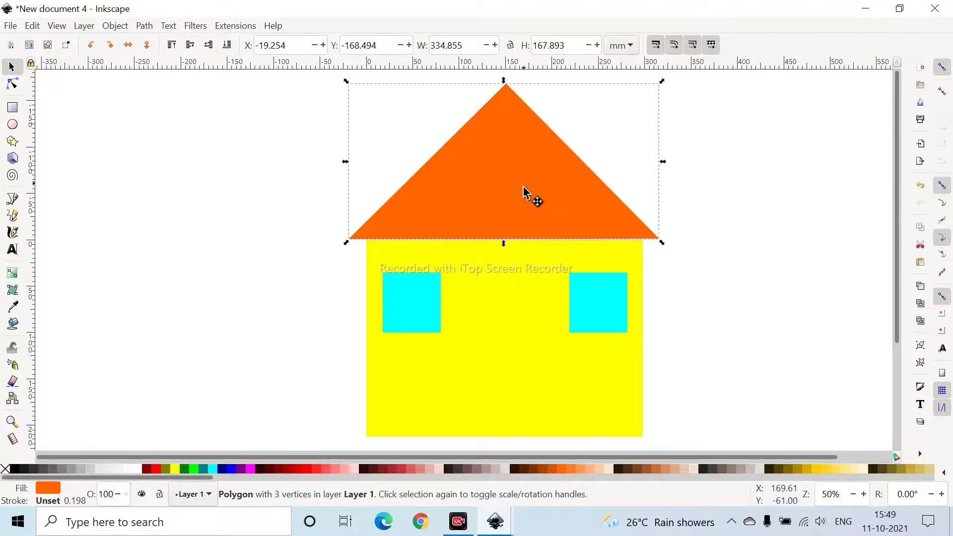
drag(525, 188, 524, 198)
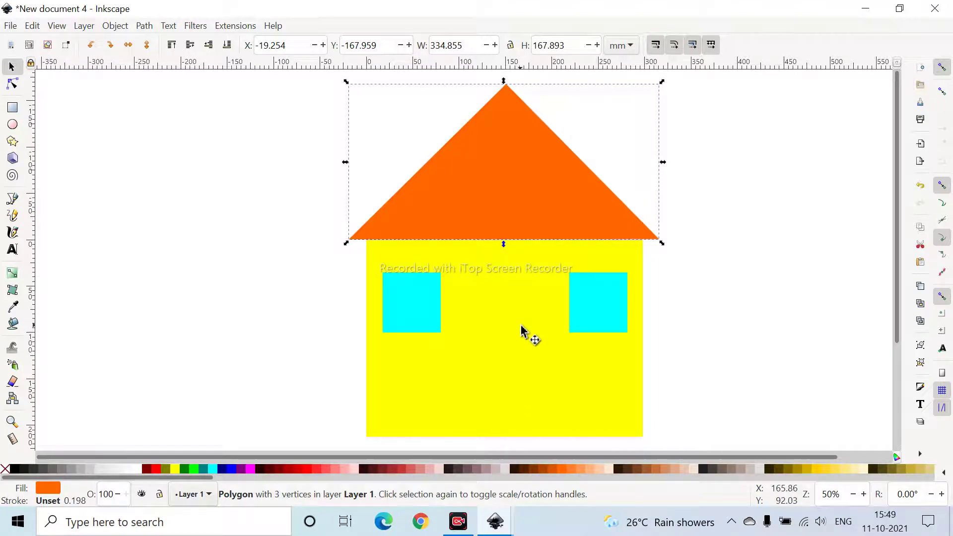
Draw a dark red 56.715 by 146.067 mm door centred at the wall's bottom.
click(13, 109)
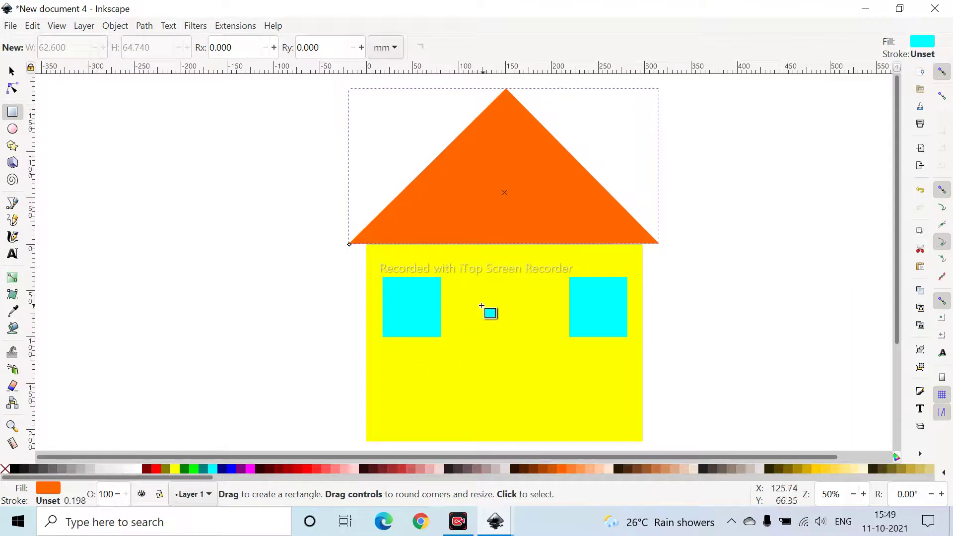
drag(487, 305, 537, 442)
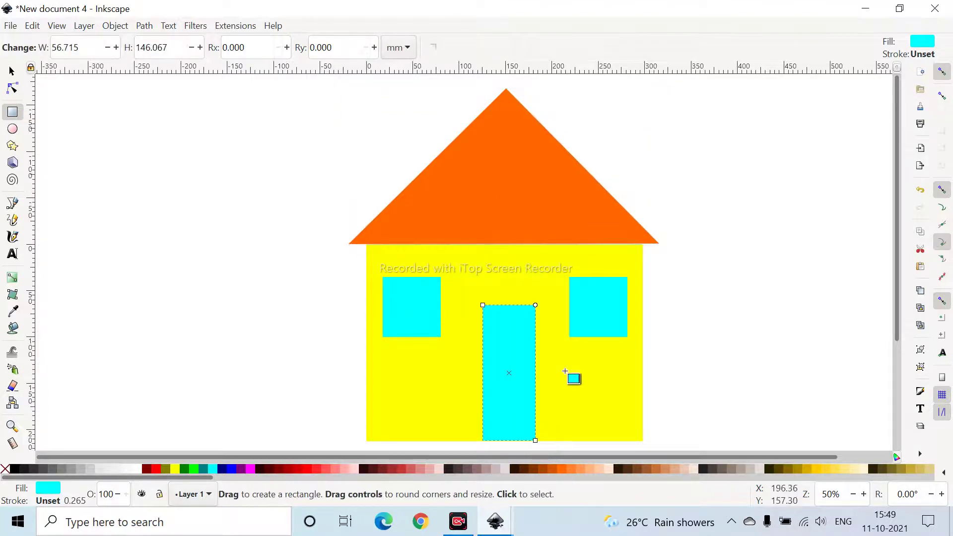
click(292, 475)
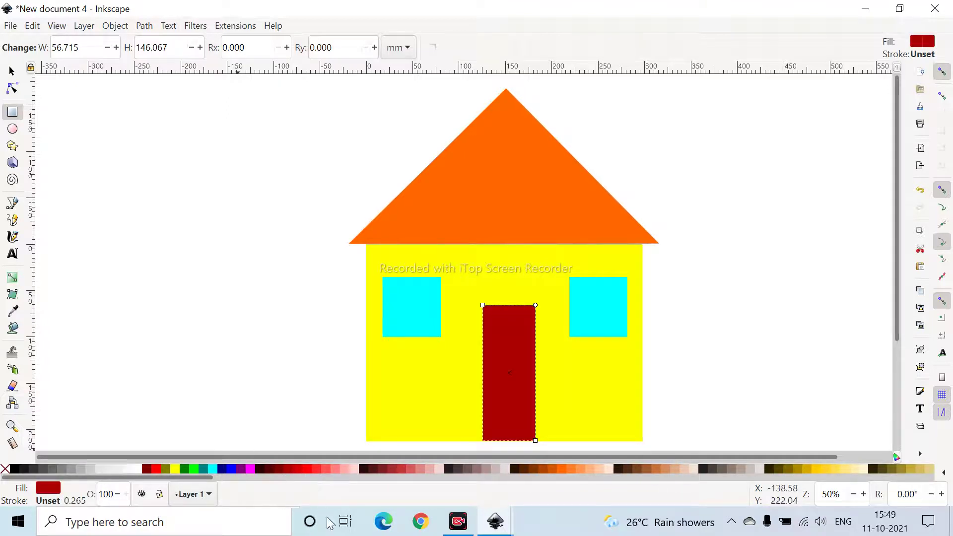
click(12, 72)
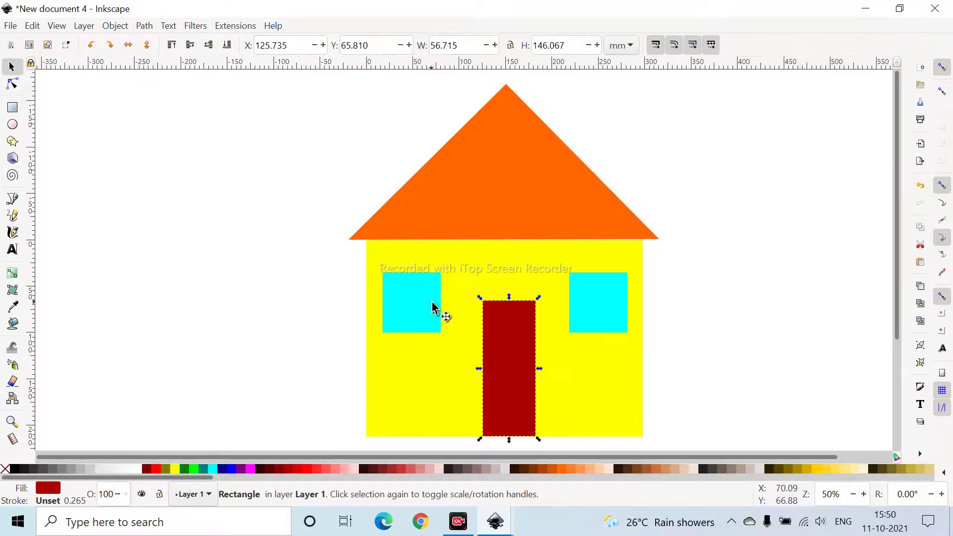
drag(509, 332, 496, 334)
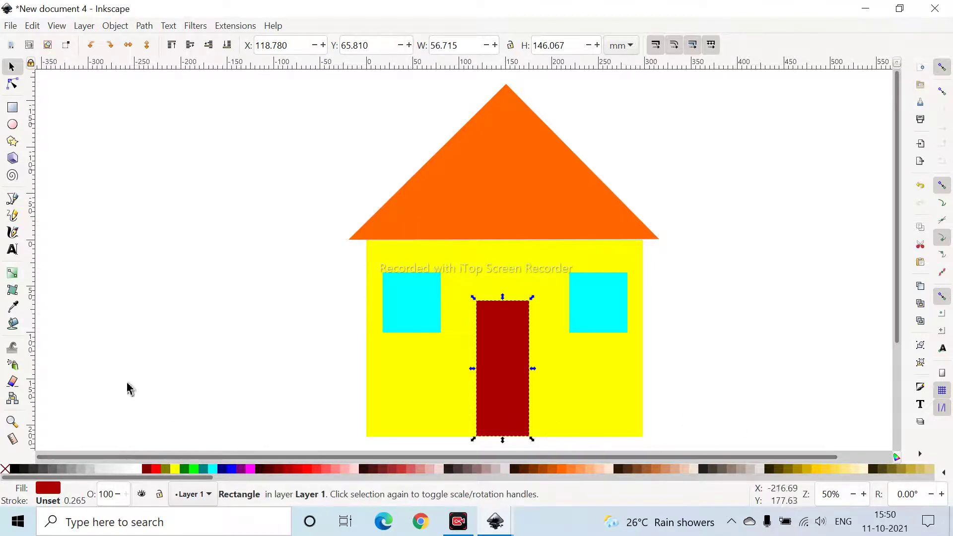
Draw a blue 923.486 by 411.984 mm rectangle over the whole canvas and adjust its position.
click(12, 111)
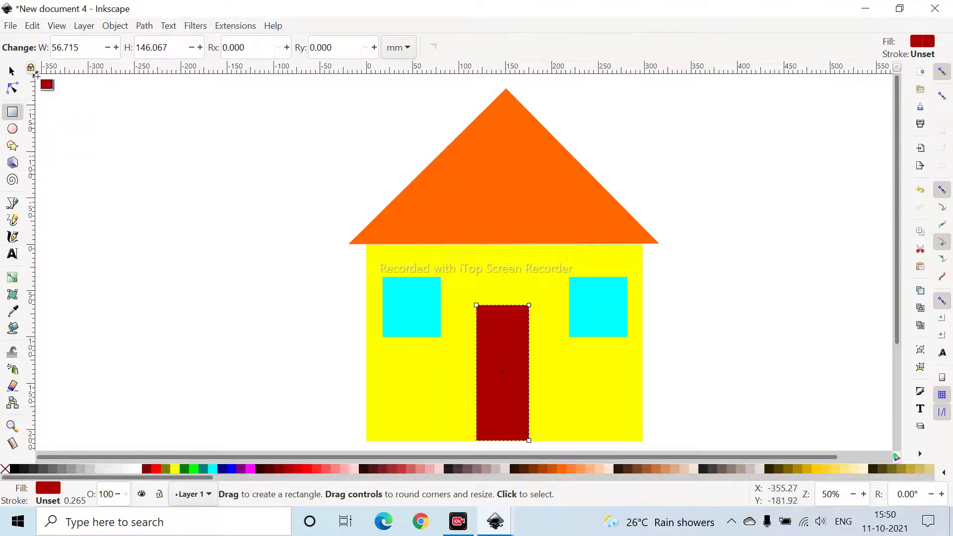
drag(36, 75, 896, 456)
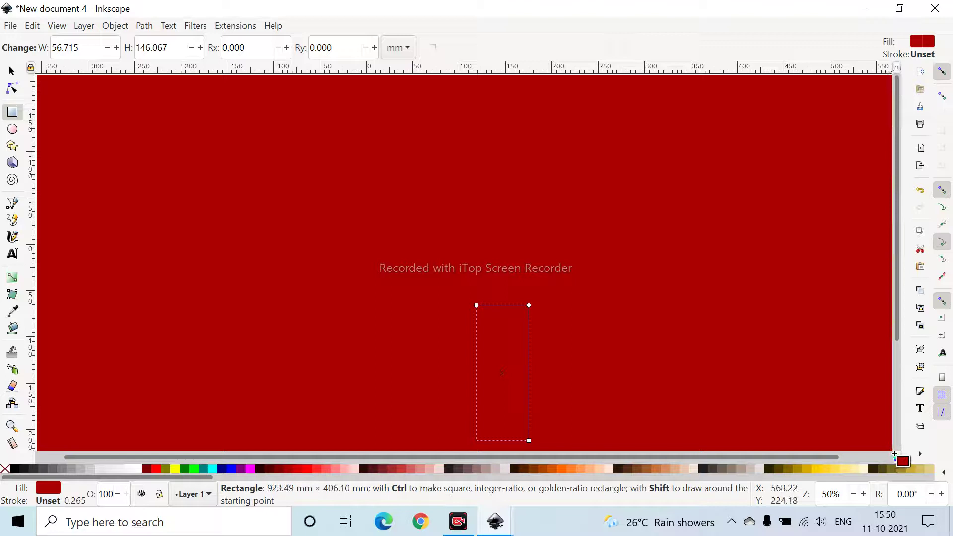
click(231, 469)
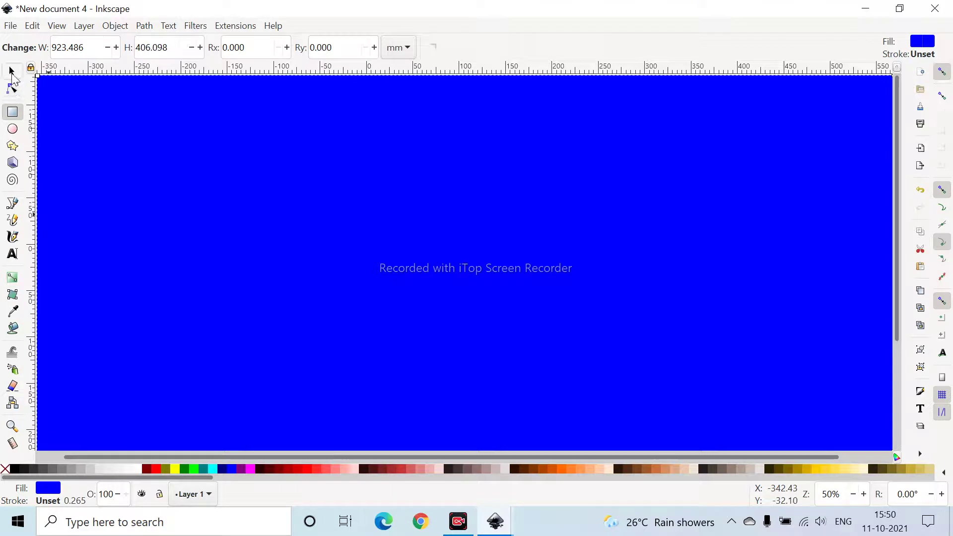
click(12, 72)
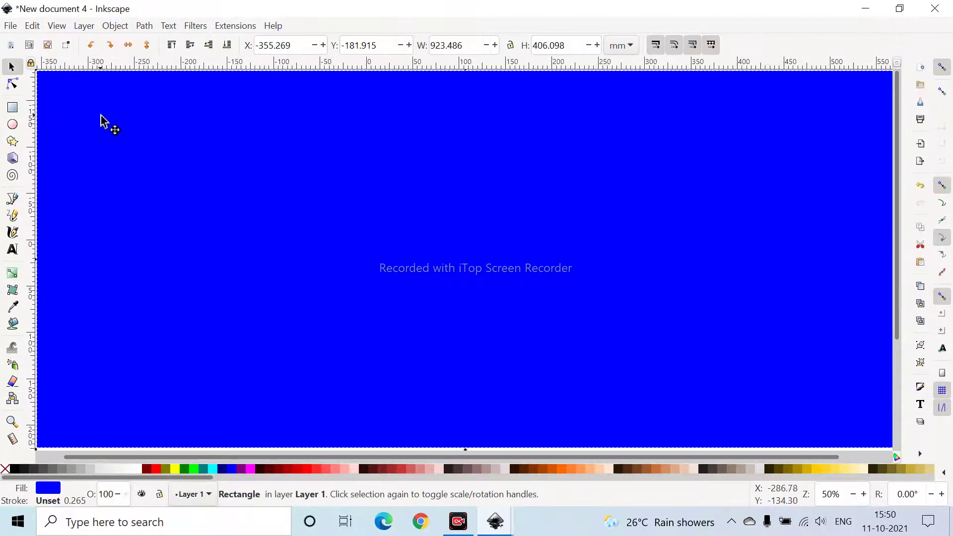
mouse_move(101, 115)
mouse_down()
mouse_move(92, 105)
mouse_move(96, 113)
mouse_up()
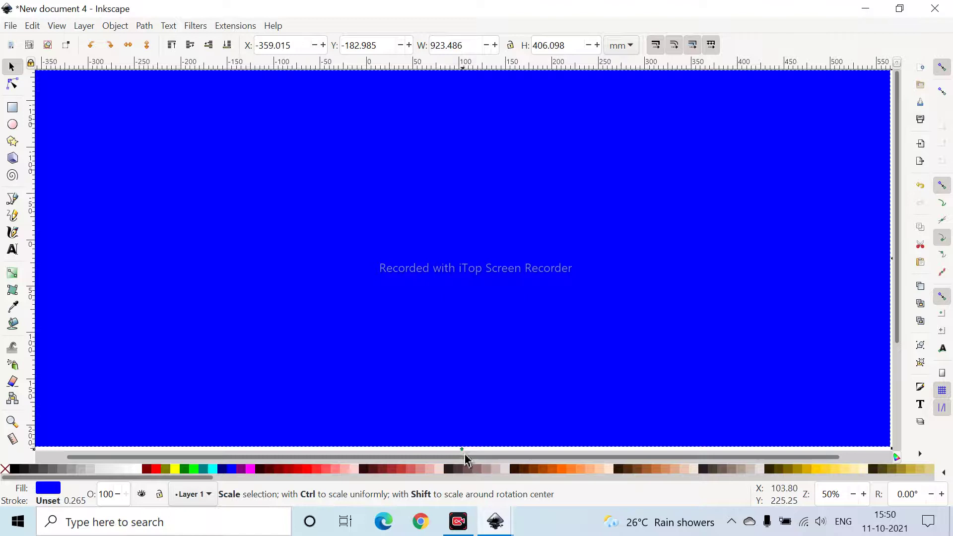
drag(465, 454, 468, 461)
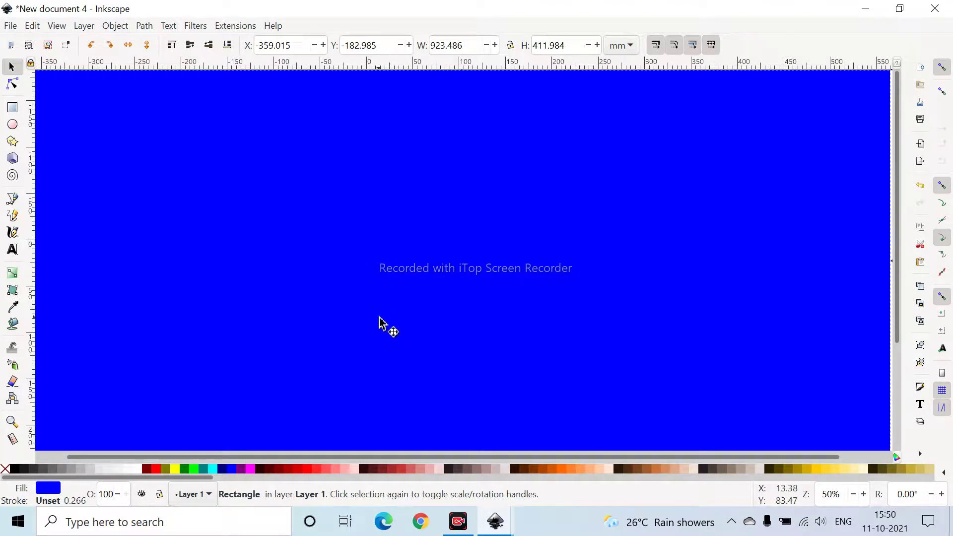
Send the blue rectangle to the bottom, then draw a 5-corner star in the top-left sky.
click(223, 47)
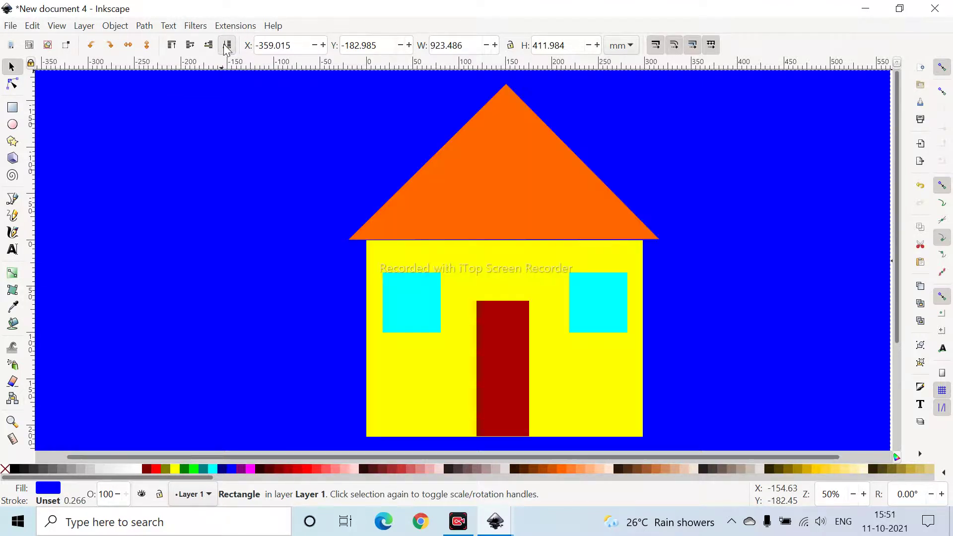
click(12, 144)
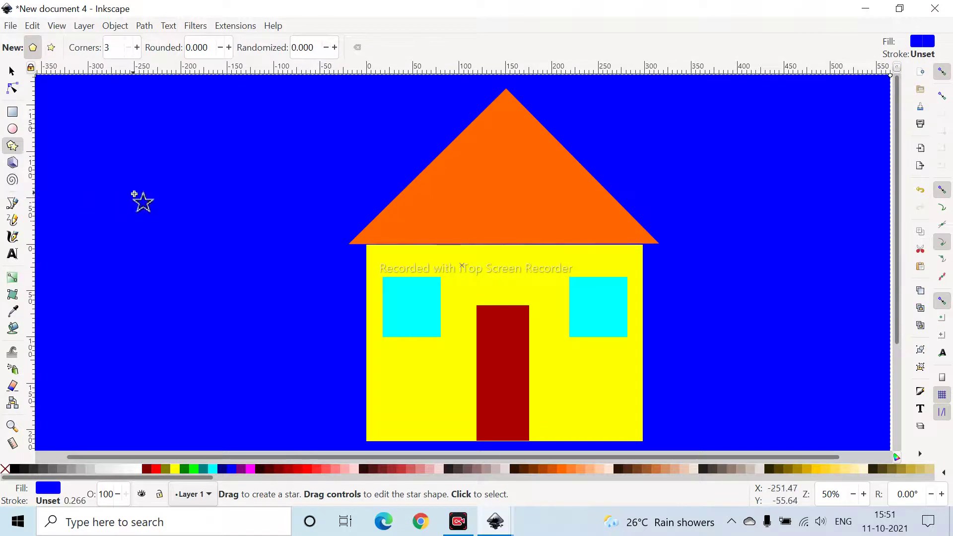
click(51, 47)
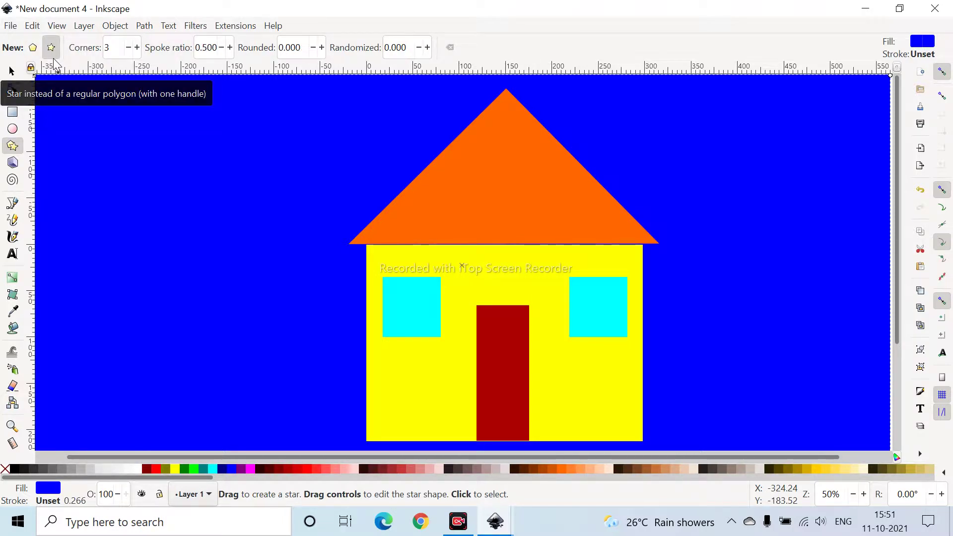
click(140, 49)
click(140, 49)
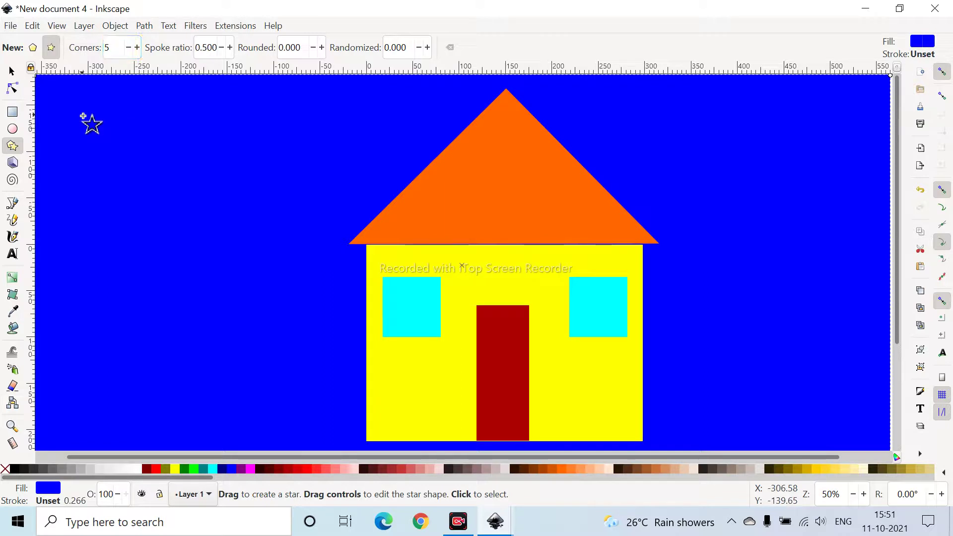
drag(83, 115, 119, 147)
Give the star a yellow fill, then delete the oversized star.
scroll(140, 167, up, 2)
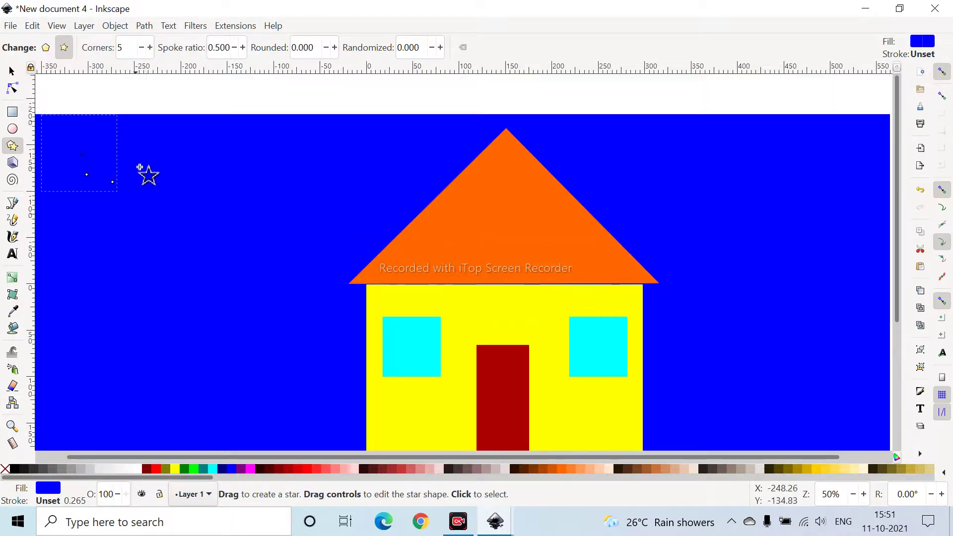
scroll(139, 168, down, 2)
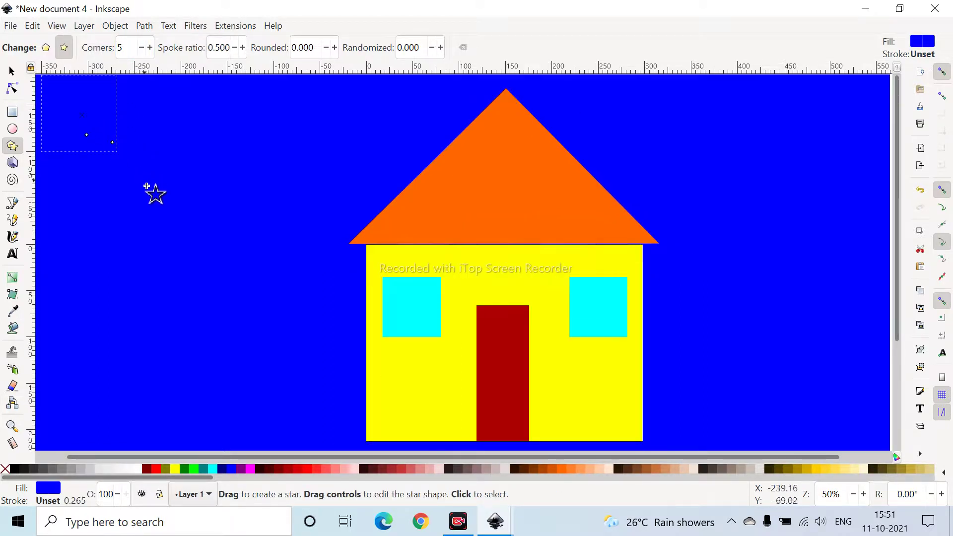
click(180, 471)
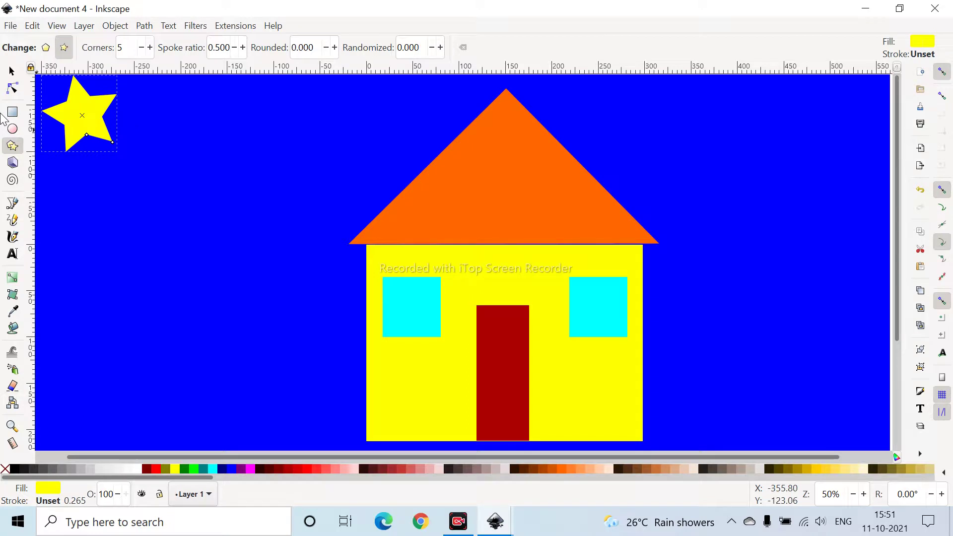
key(Delete)
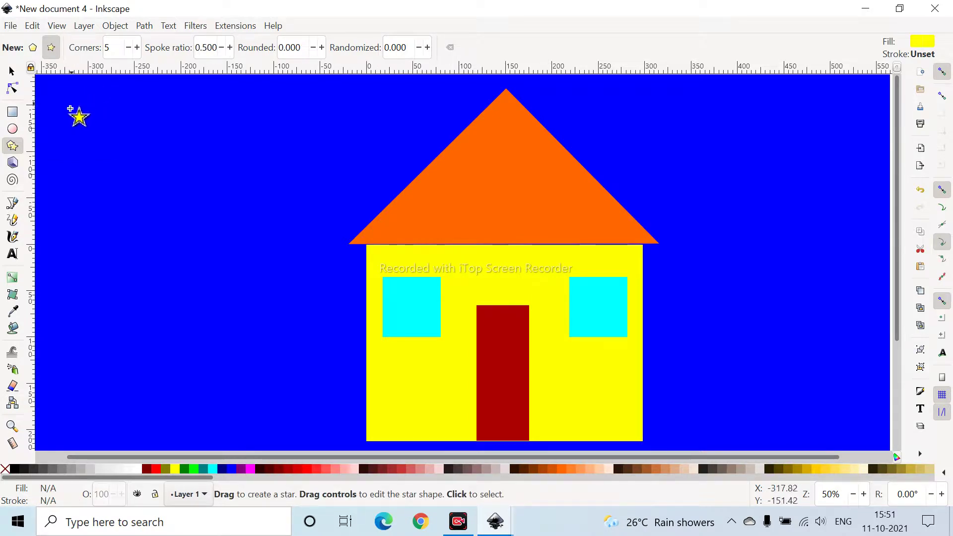
Draw several small yellow stars across the sky and move one beside the roof's right edge.
drag(69, 108, 83, 117)
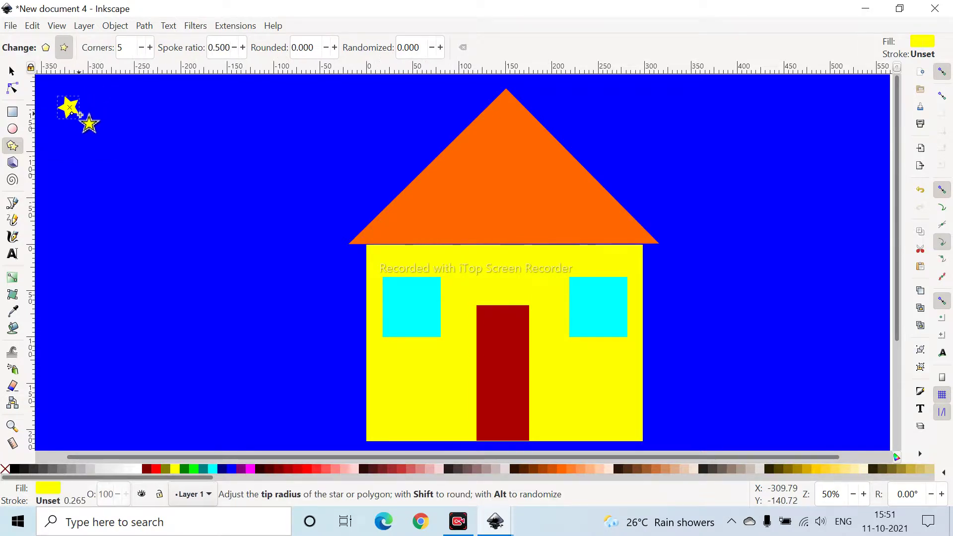
drag(138, 172, 142, 182)
drag(214, 143, 219, 152)
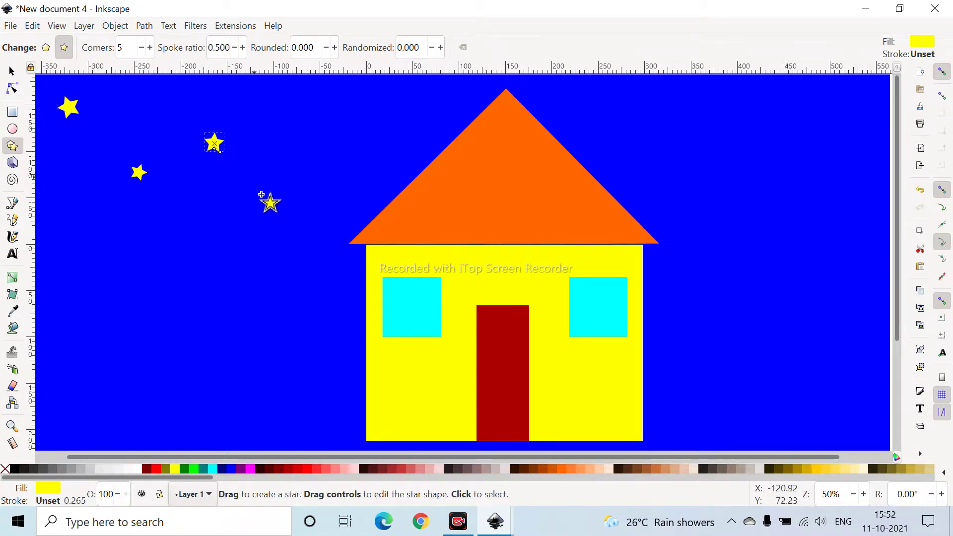
drag(277, 209, 281, 213)
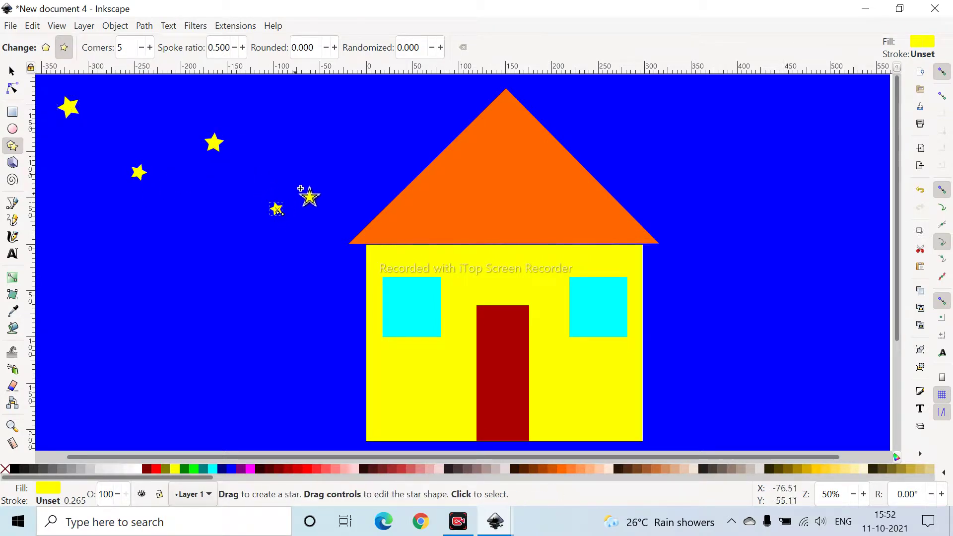
click(458, 521)
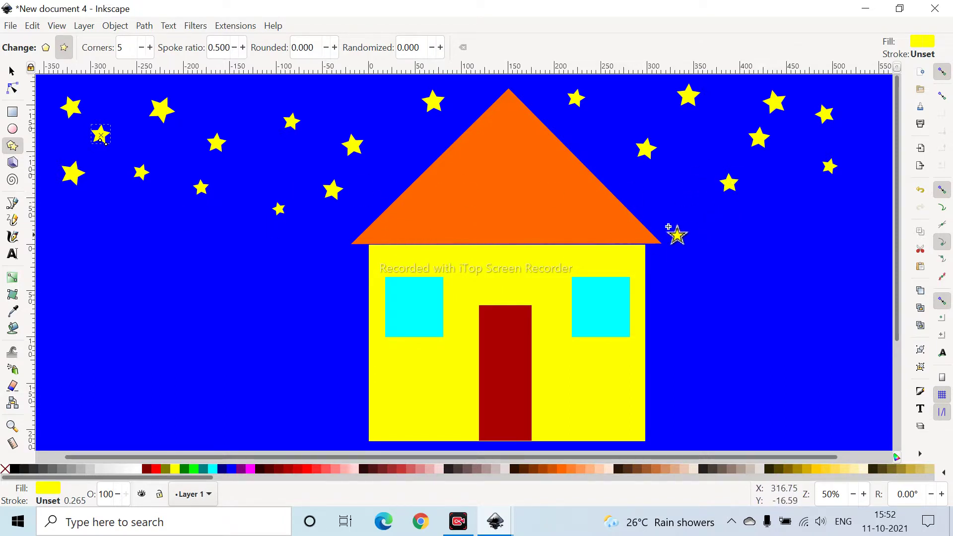
drag(669, 227, 684, 221)
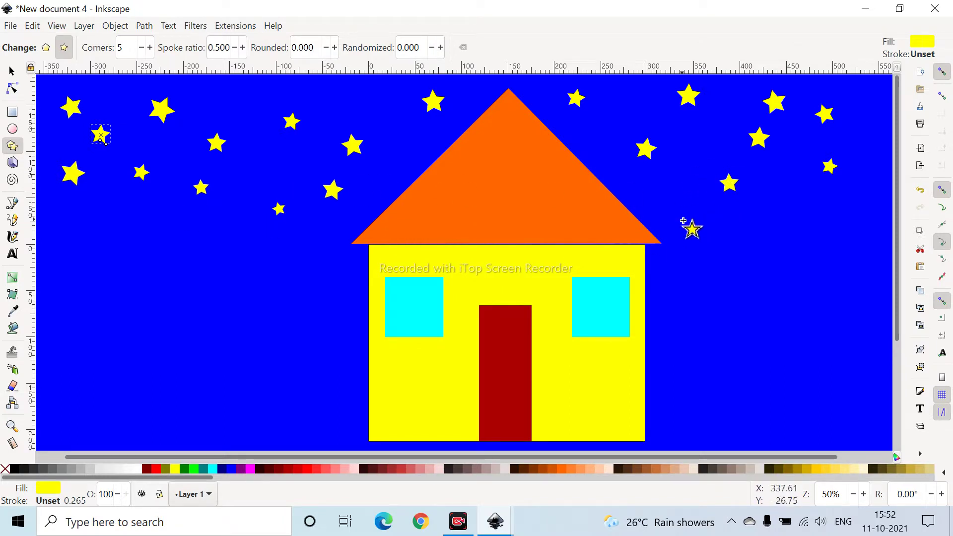